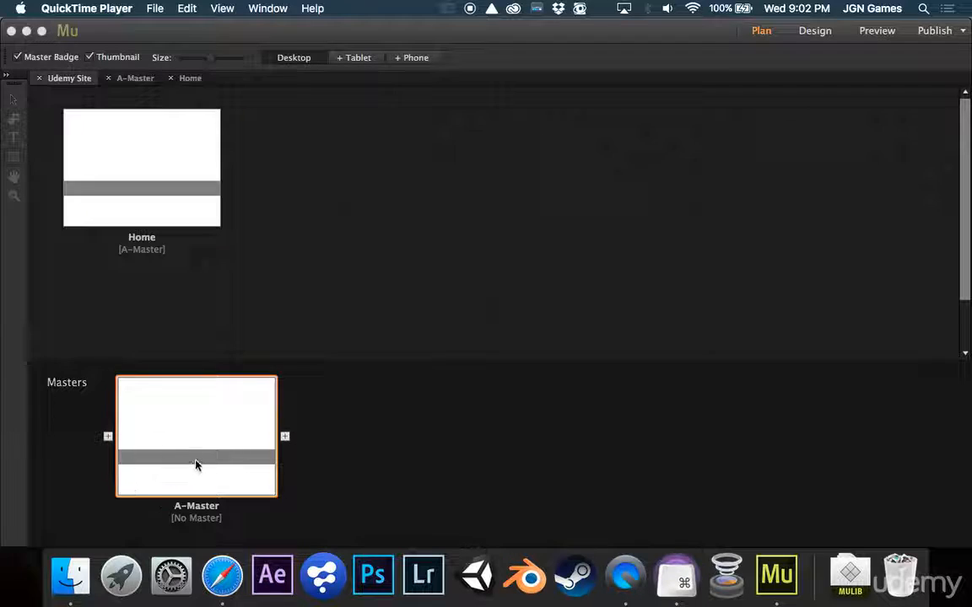
Step: Open the Home page for editing in Design mode
click(123, 165)
double_click(123, 165)
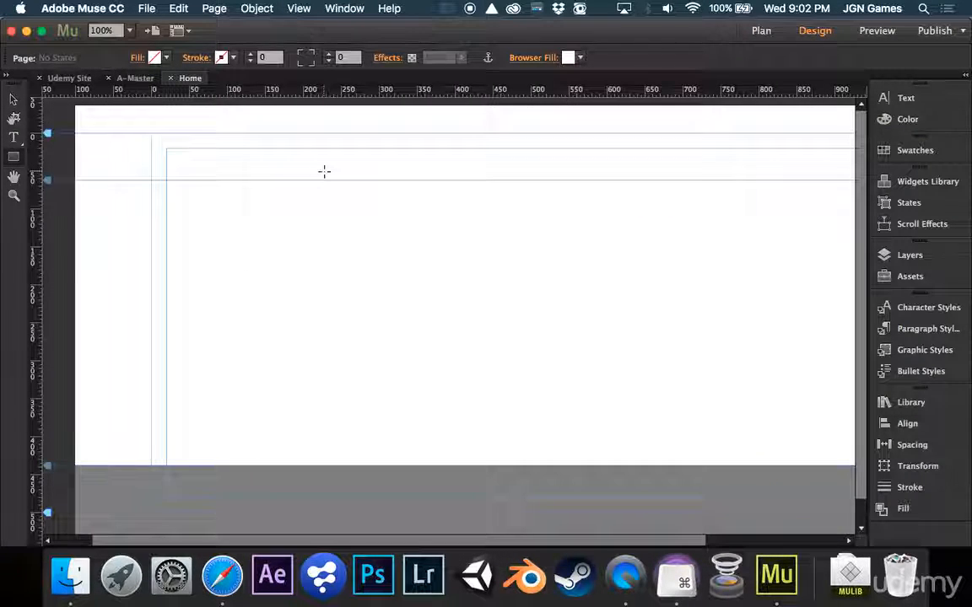
scroll(324, 171, right, 1)
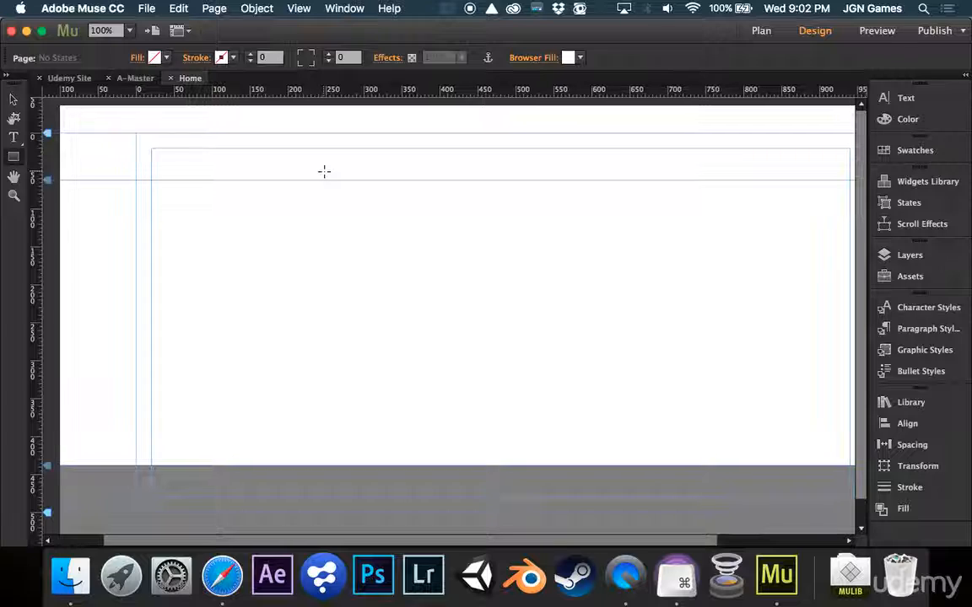
Step: Create a wide text frame at the upper-left corner of the page margins containing "JGN Games"
click(14, 139)
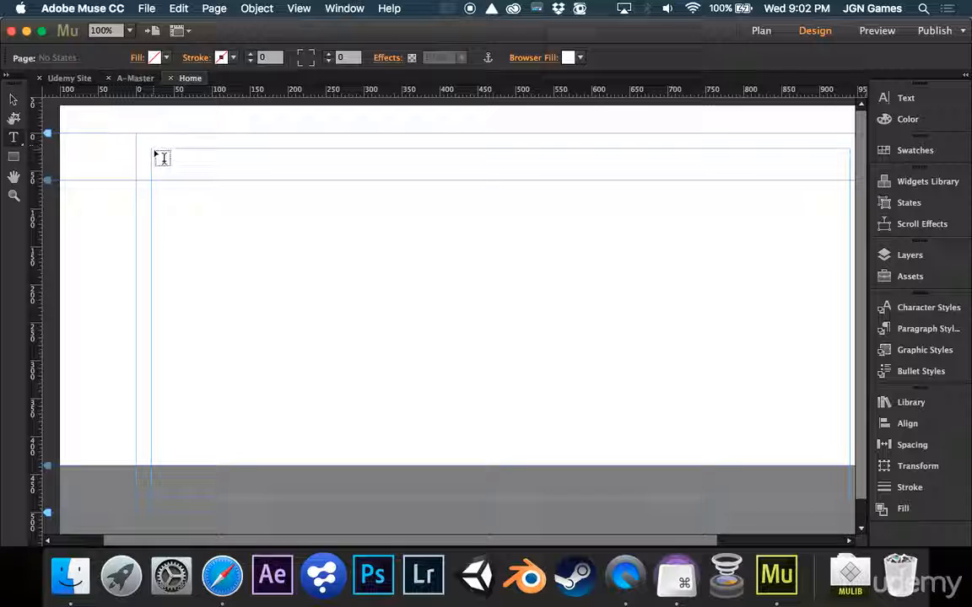
drag(151, 149, 561, 221)
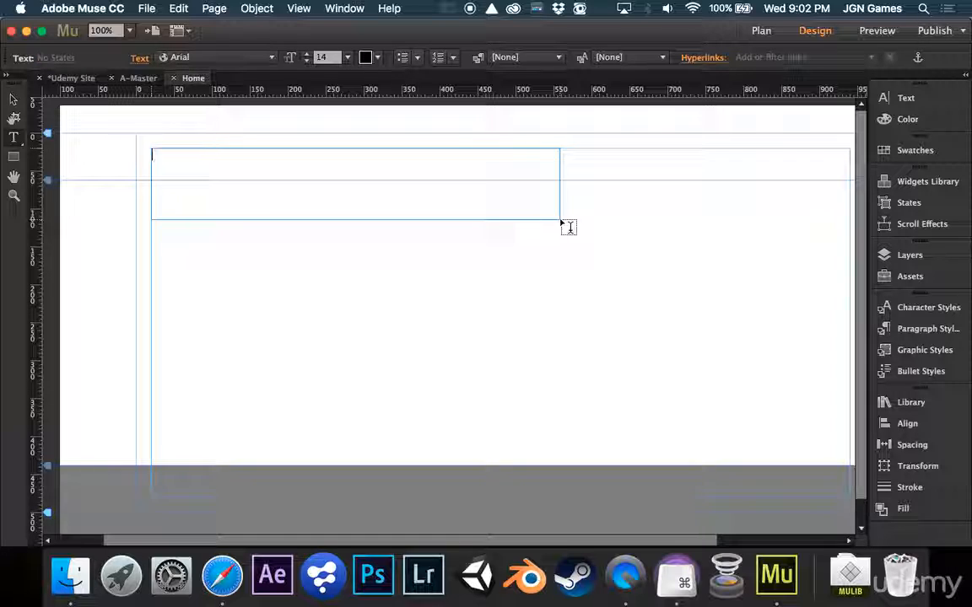
text(JGN Game)
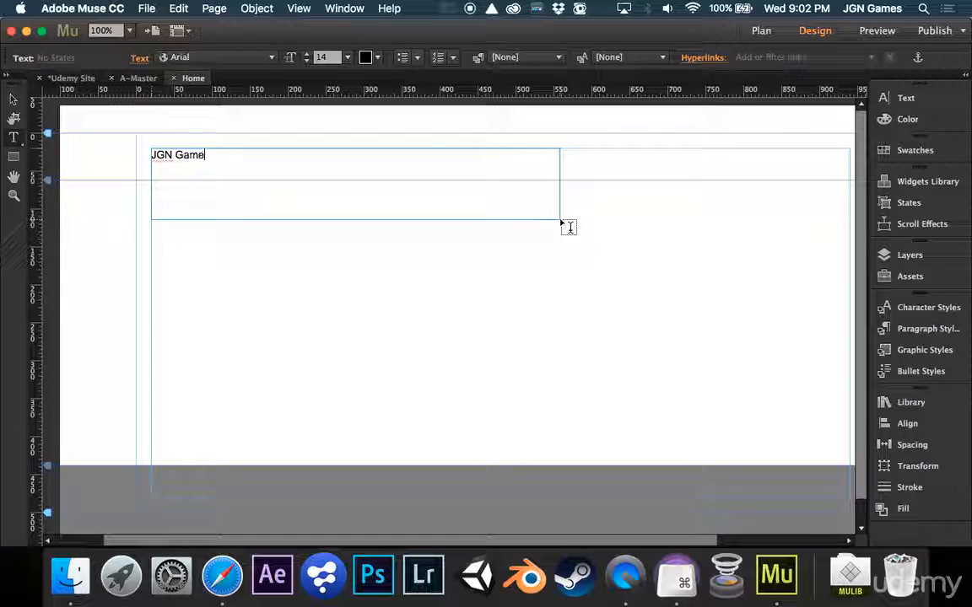
text(s)
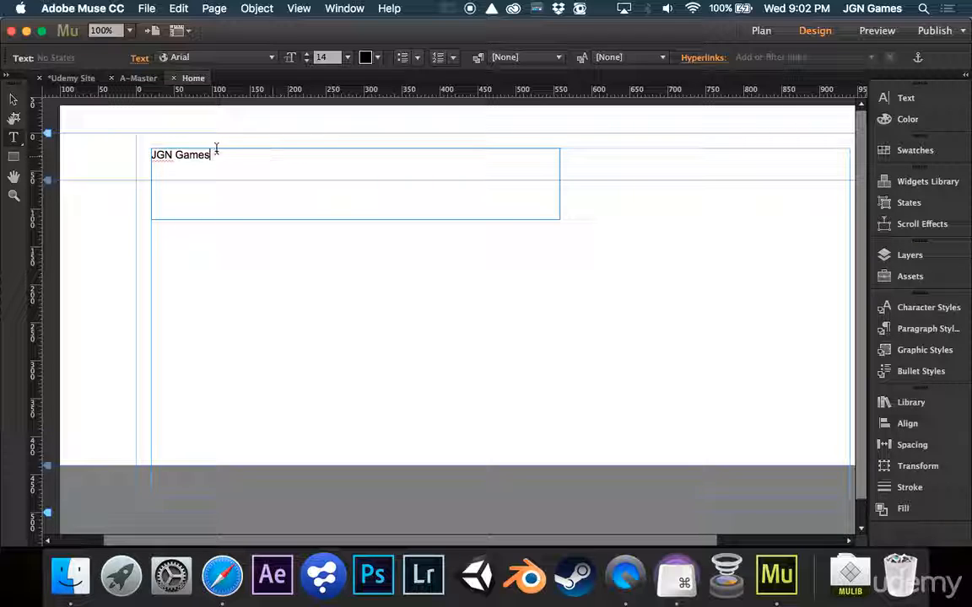
Step: Set the font size of the "JGN Games" text to 60
drag(216, 149, 115, 154)
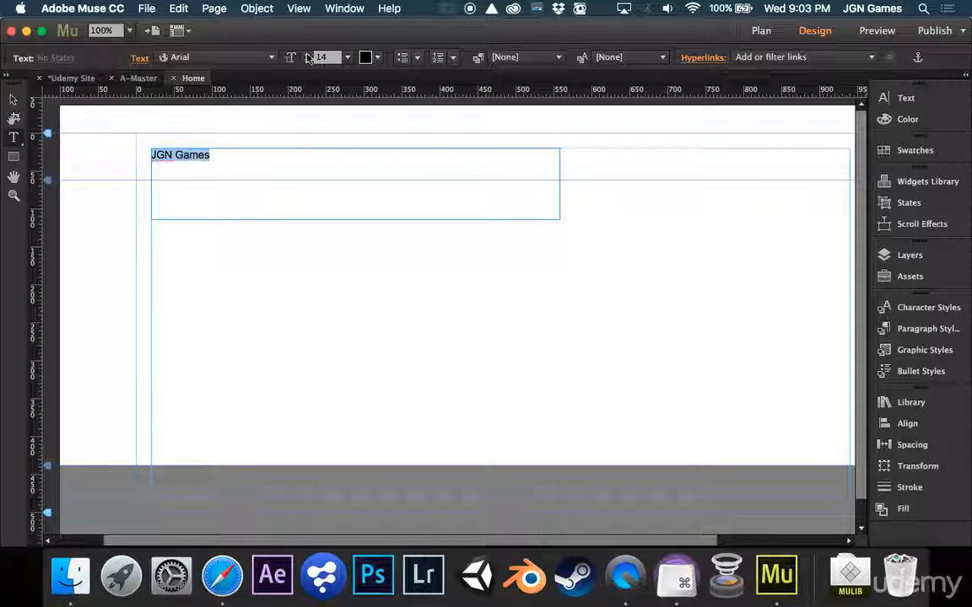
click(347, 56)
click(369, 259)
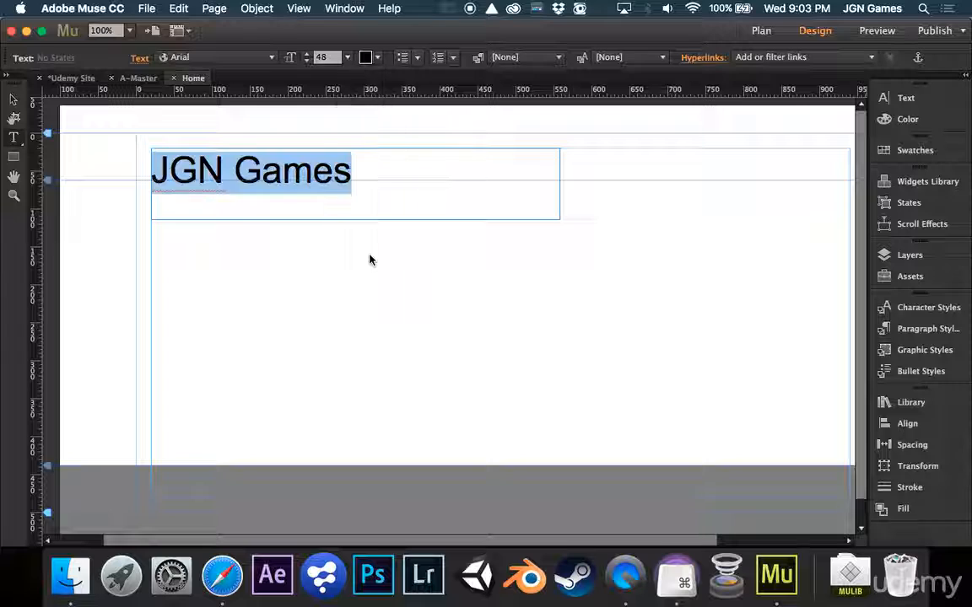
click(346, 56)
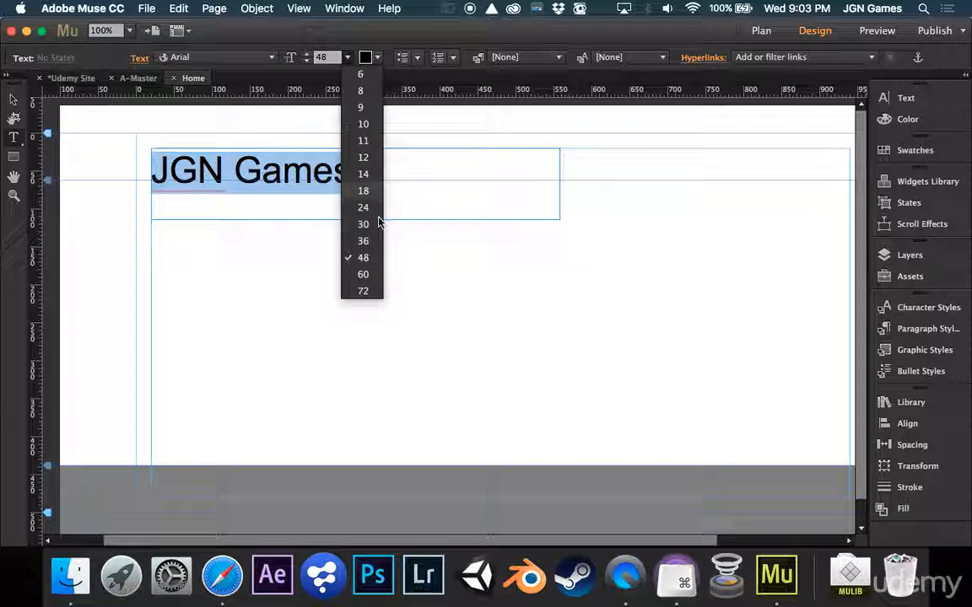
click(362, 274)
click(411, 179)
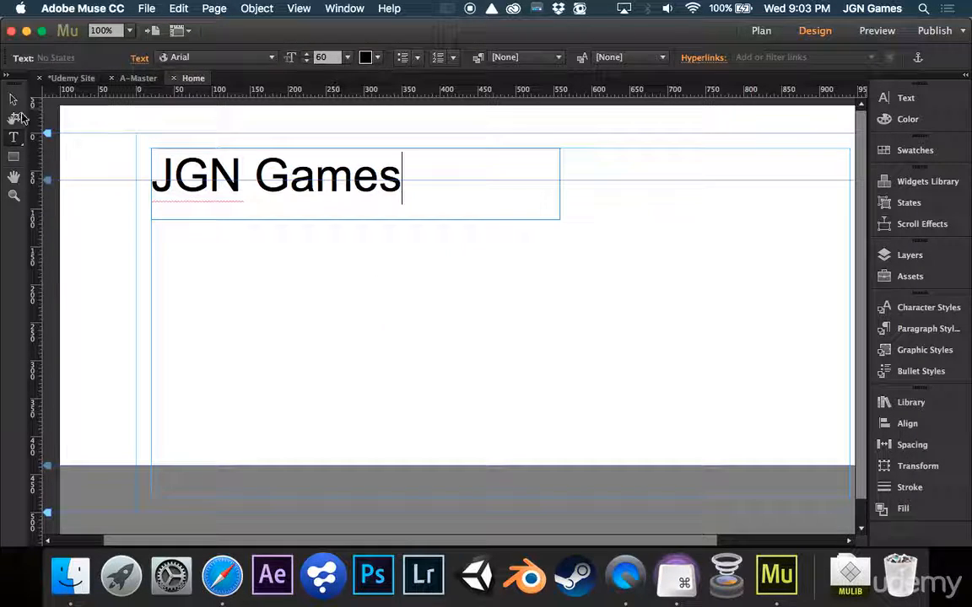
Step: Move the "JGN Games" text frame down the page and draw a square between the upper-left margin corner and the frame
click(13, 99)
drag(373, 206, 370, 339)
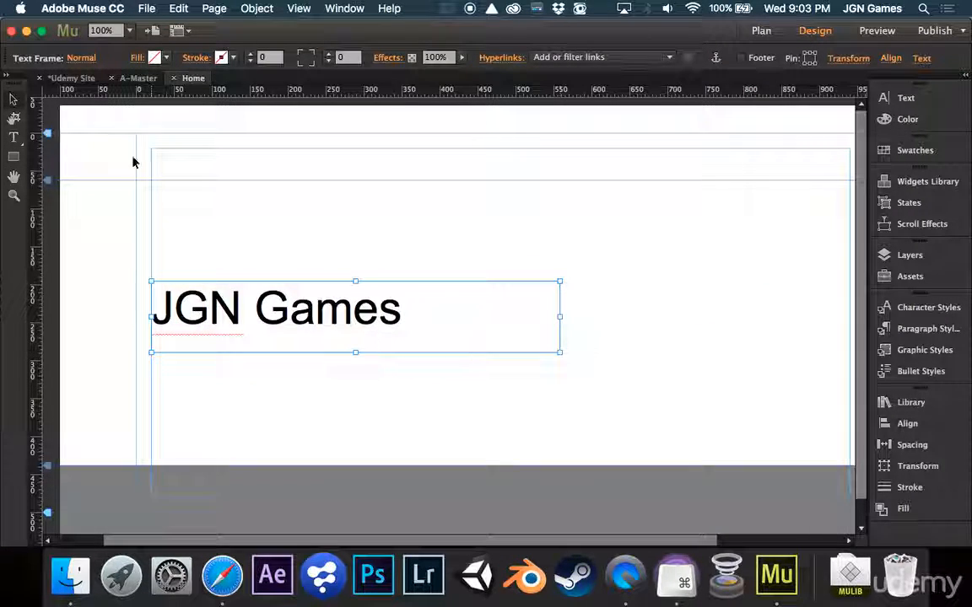
click(13, 158)
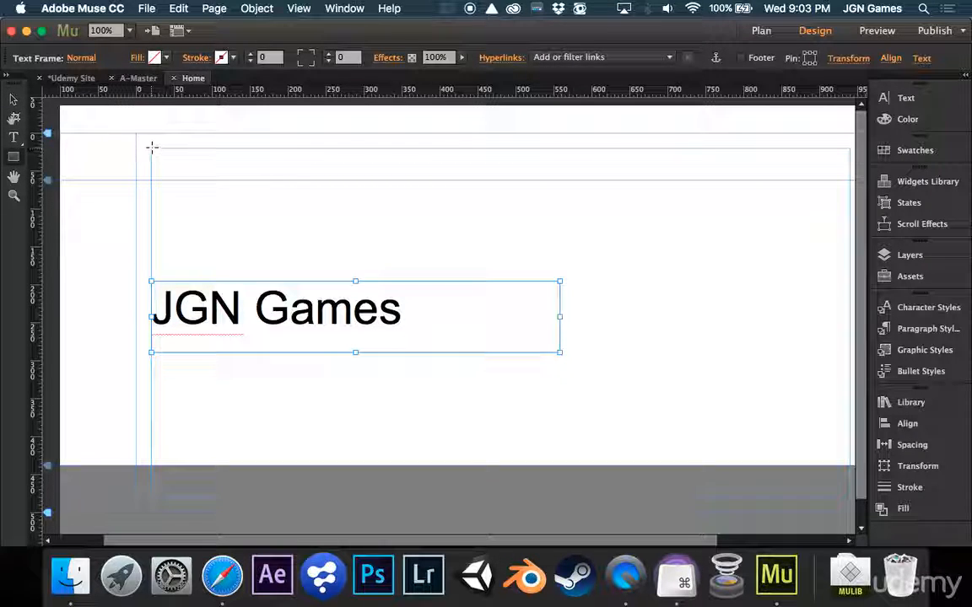
mouse_move(151, 147)
mouse_down()
mouse_move(407, 282)
mouse_move(347, 286)
mouse_move(296, 239)
mouse_move(278, 242)
mouse_move(297, 267)
mouse_move(329, 280)
mouse_move(279, 269)
mouse_move(285, 281)
mouse_up()
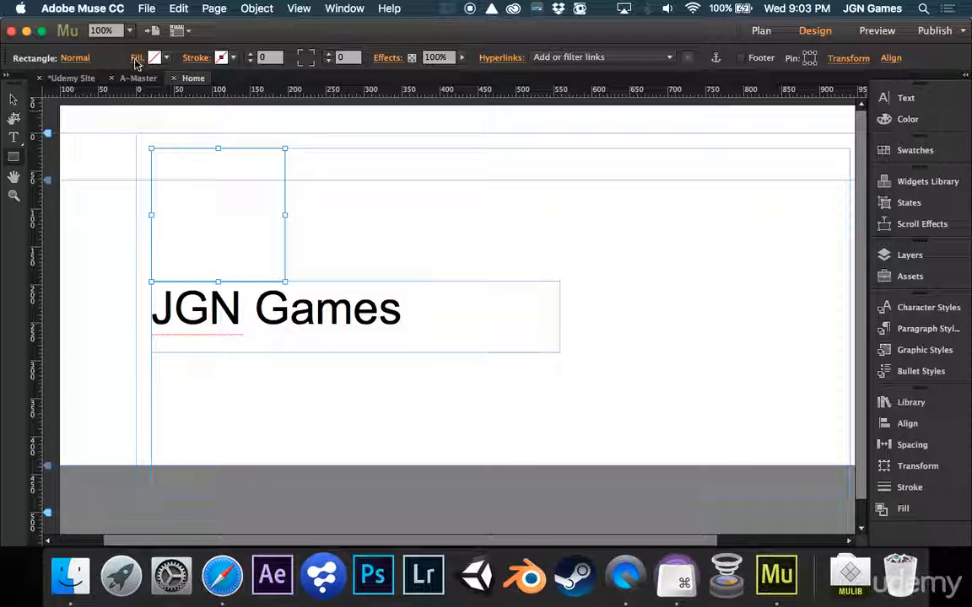
Step: Add logo-black.png from the Website Stuff folder on the Desktop as the square's fill image
click(166, 58)
click(167, 57)
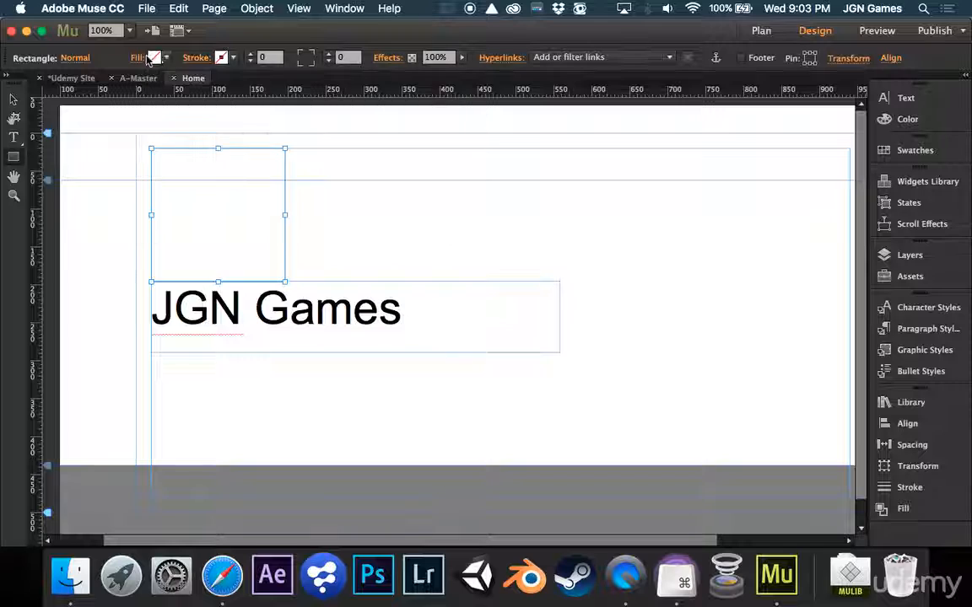
click(137, 59)
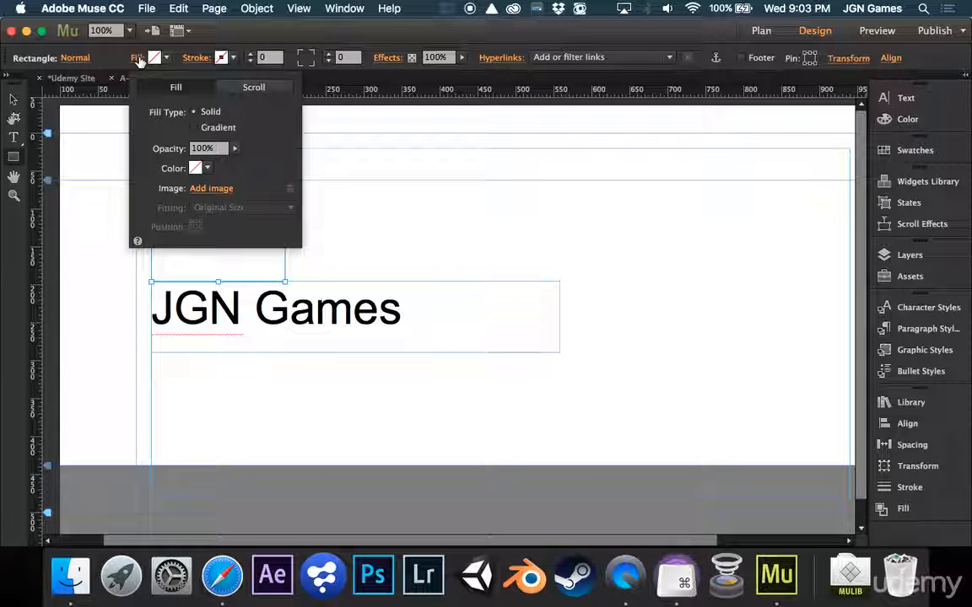
click(217, 189)
click(282, 181)
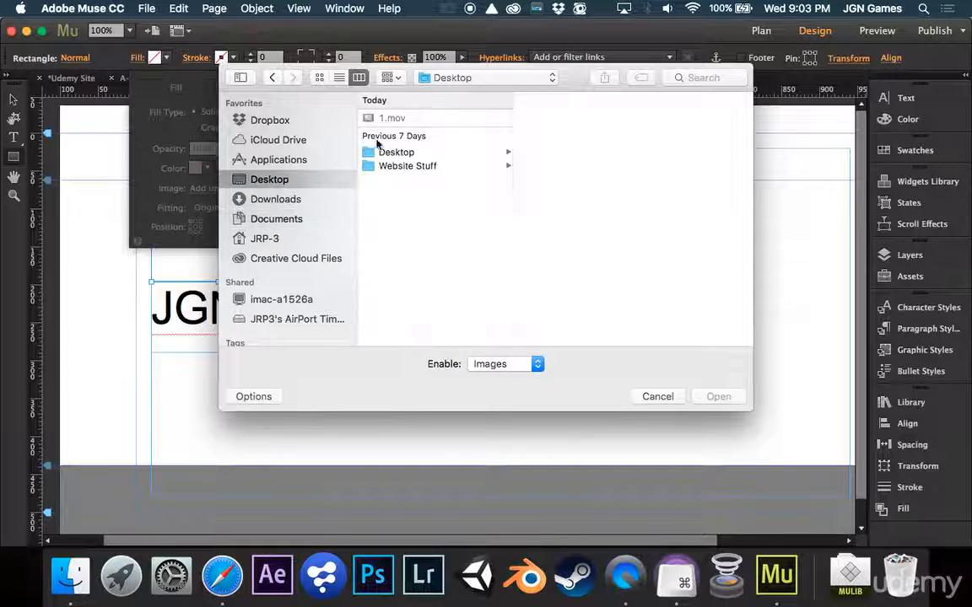
click(413, 165)
click(593, 131)
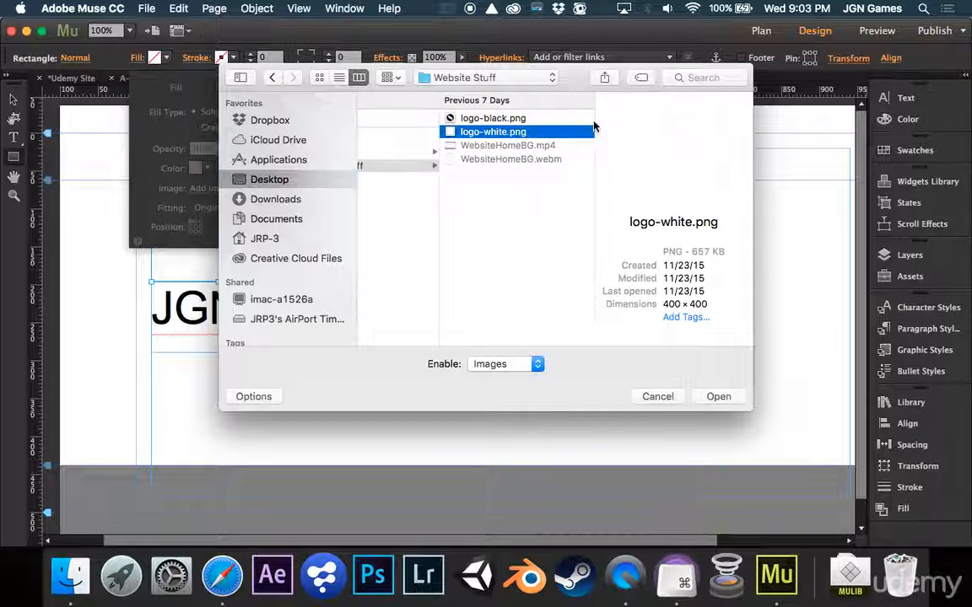
click(582, 119)
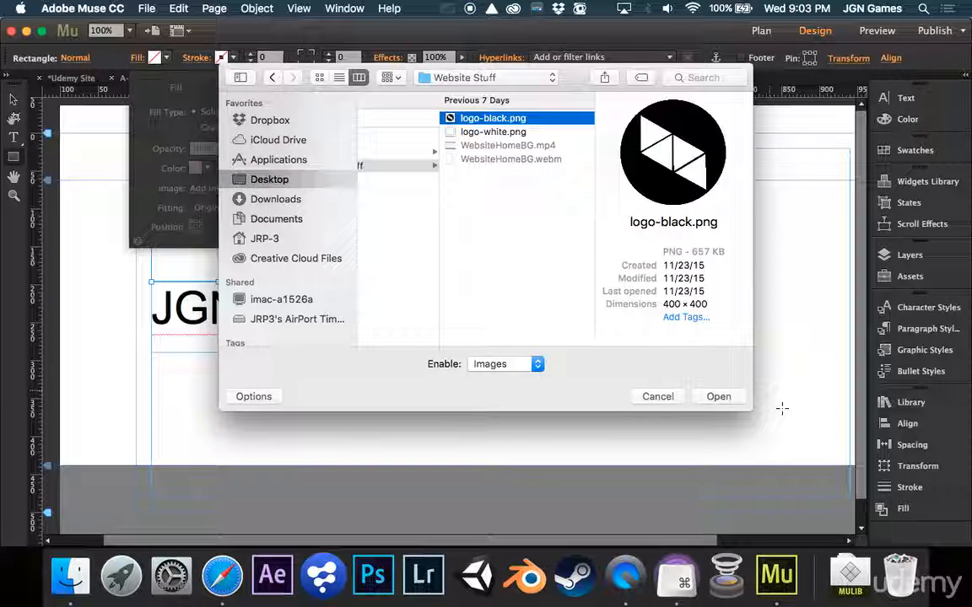
click(707, 397)
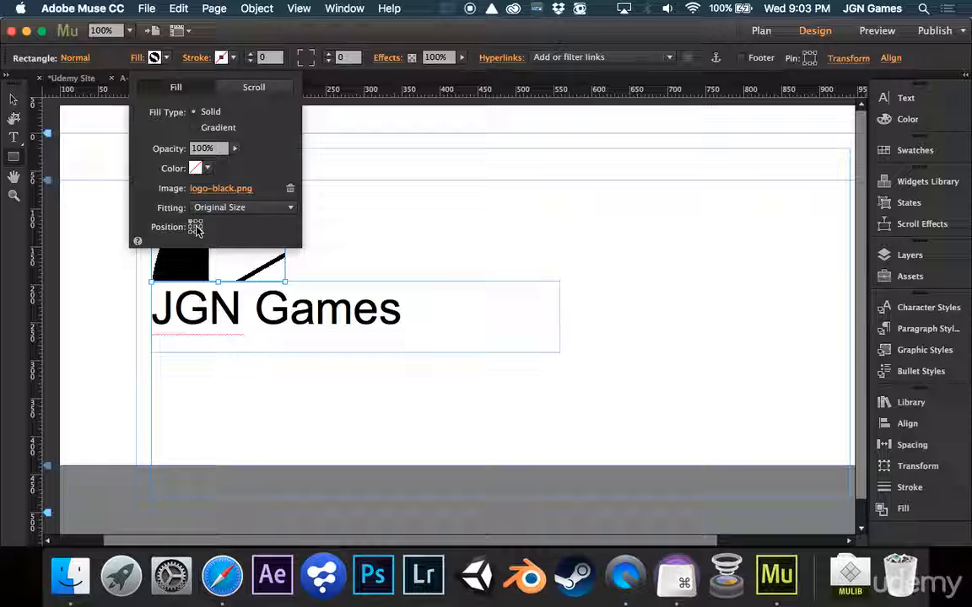
Step: Set the fitting of the square's logo image to Scale To Fill, trying Scale To Fit along the way
click(230, 208)
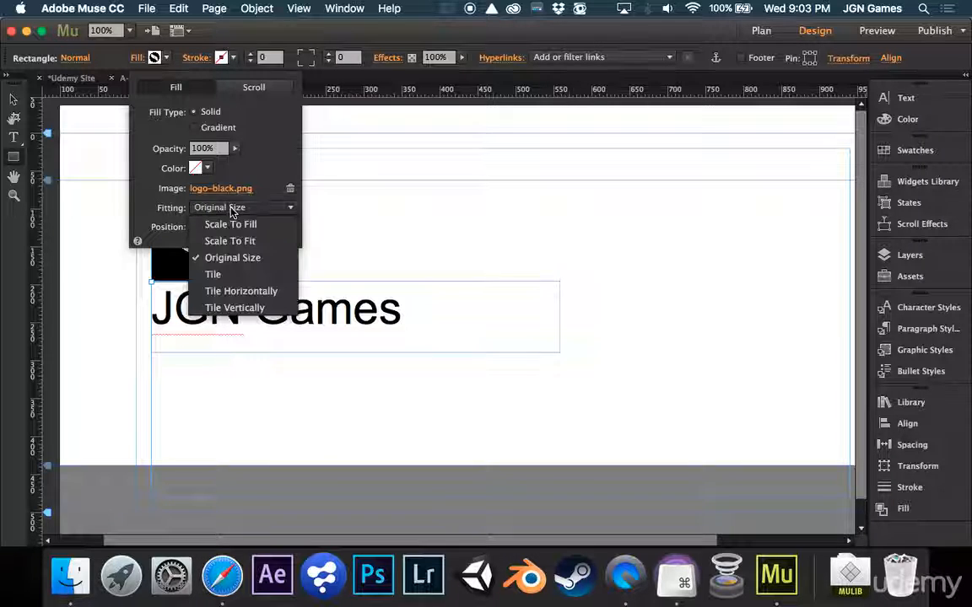
click(234, 225)
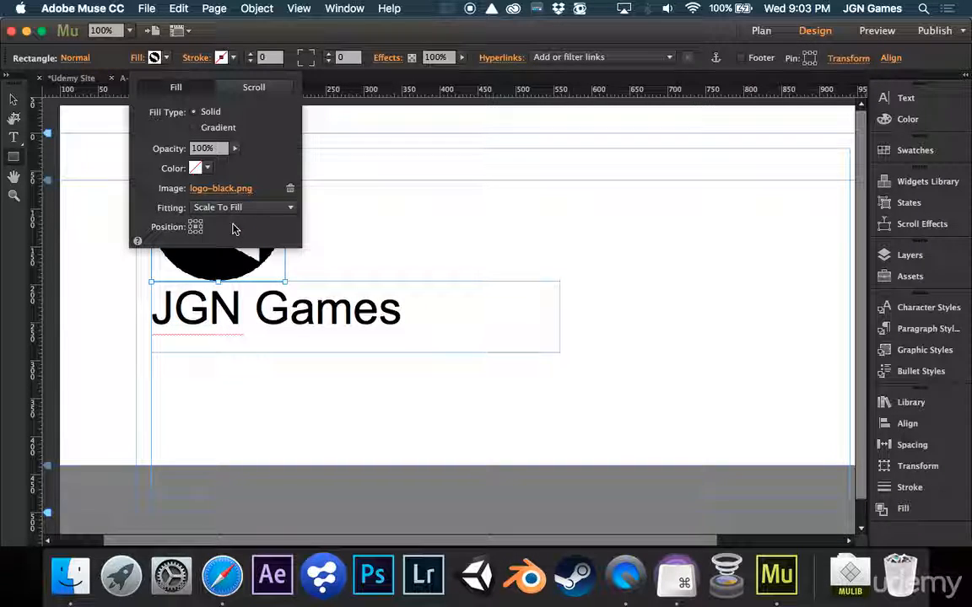
click(243, 208)
click(246, 238)
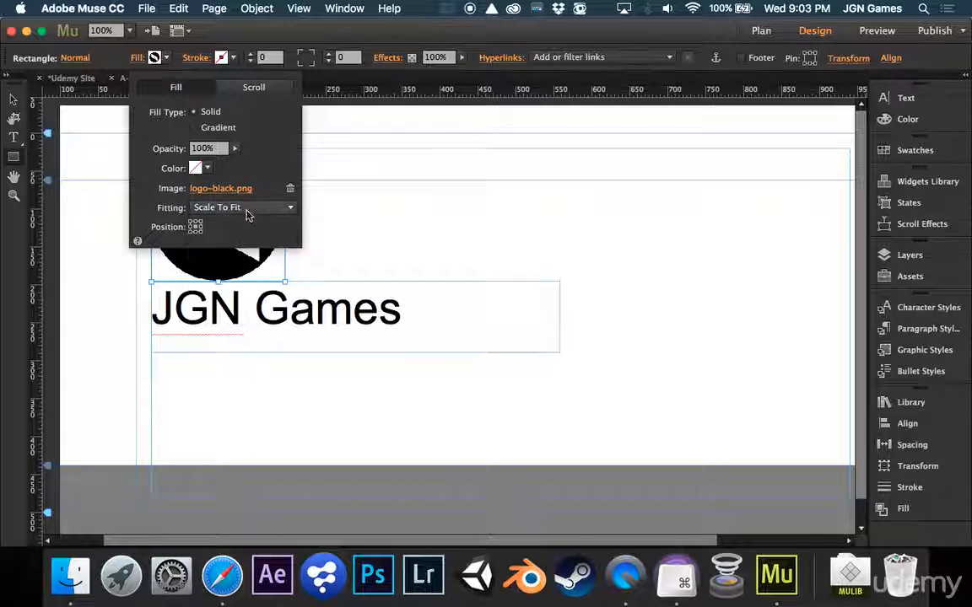
click(246, 211)
click(243, 223)
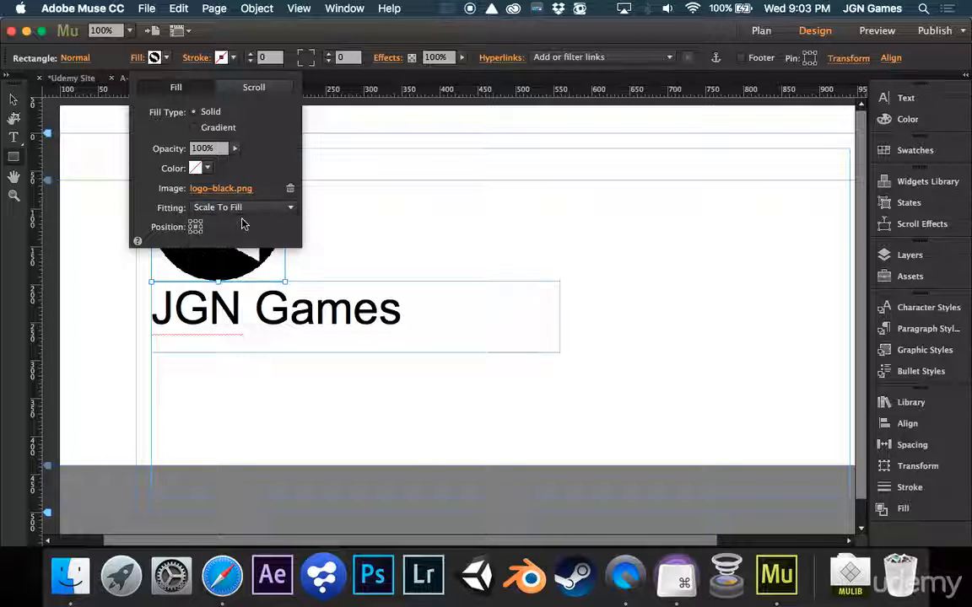
click(167, 61)
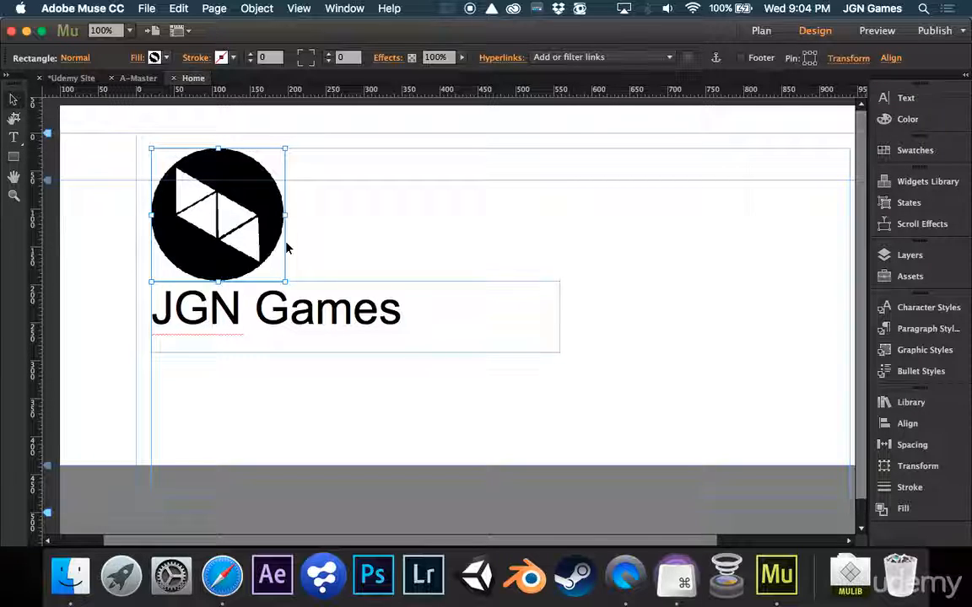
Step: Try a red browser fill behind the logo and restore it to white
click(316, 246)
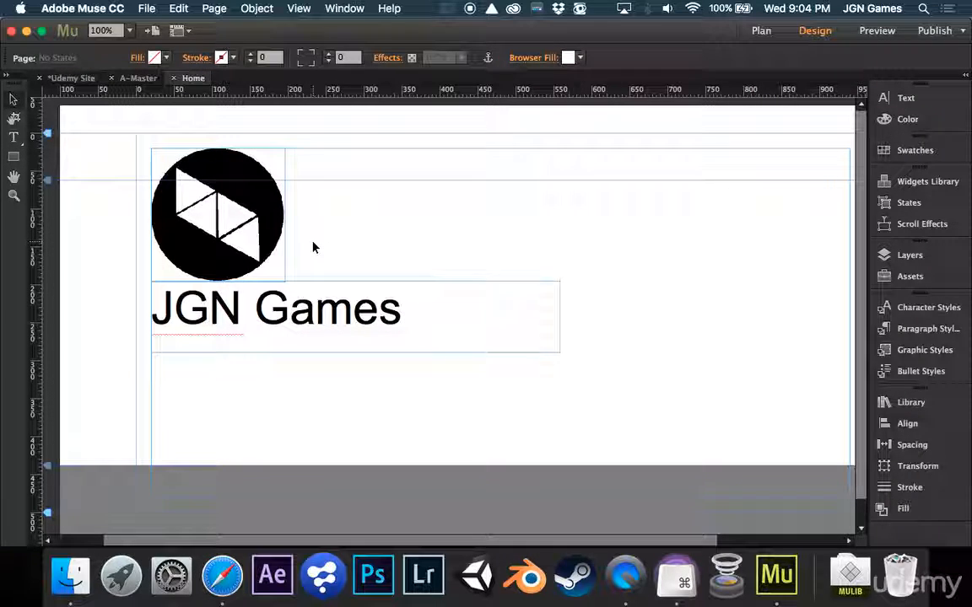
click(579, 58)
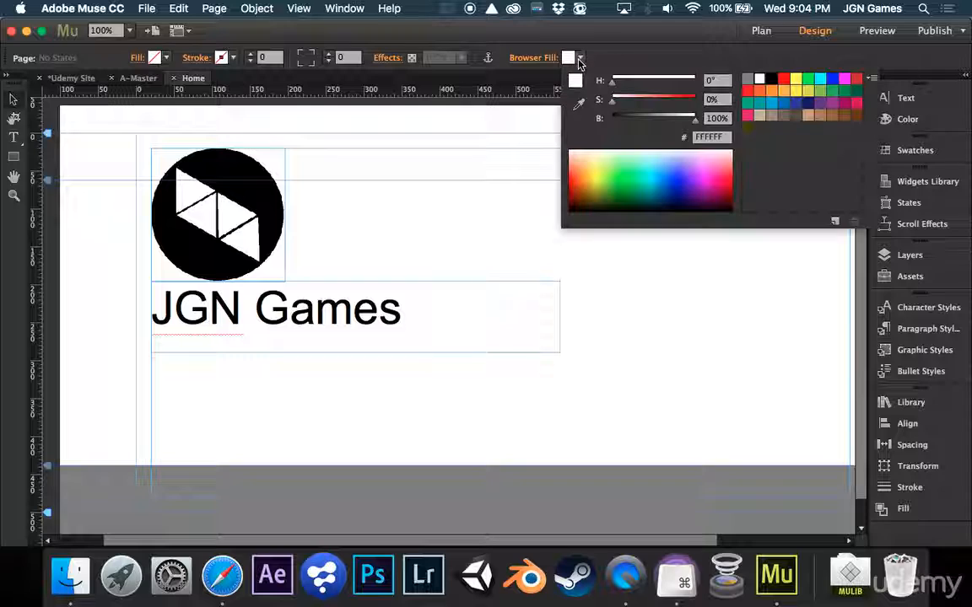
click(784, 80)
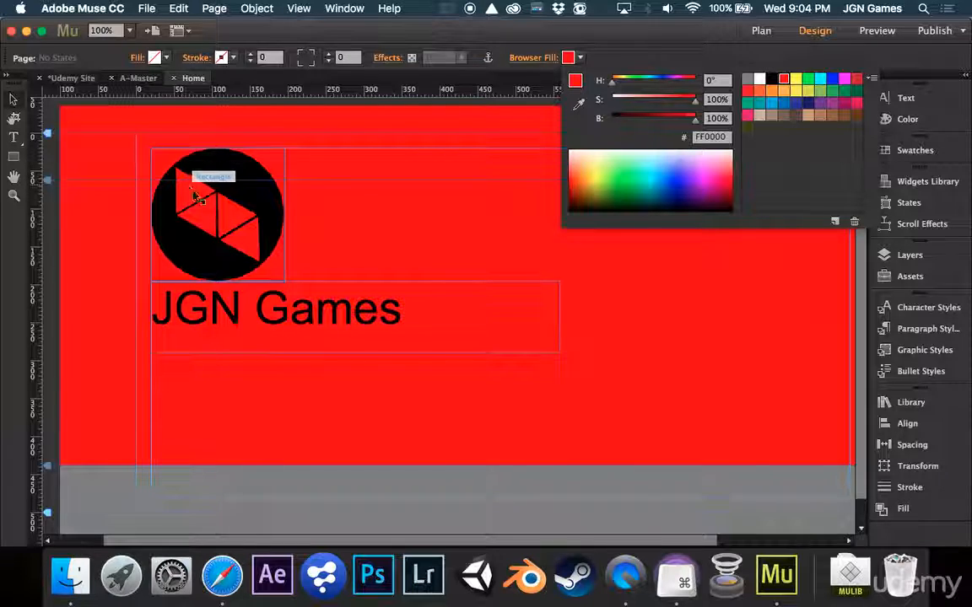
click(763, 78)
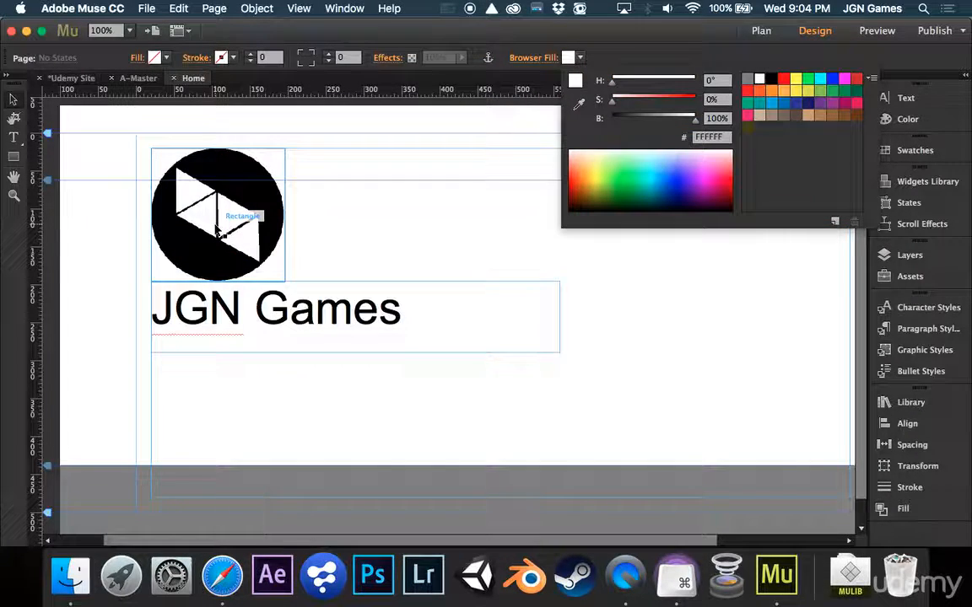
click(586, 63)
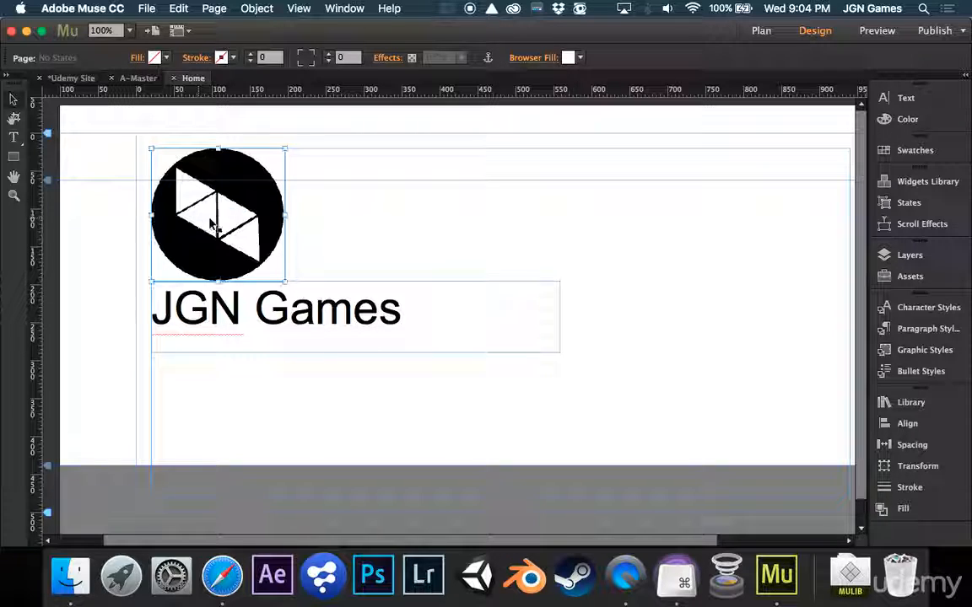
Step: Center the logo square horizontally above the text frame and set the page's browser fill to black
drag(211, 224, 336, 224)
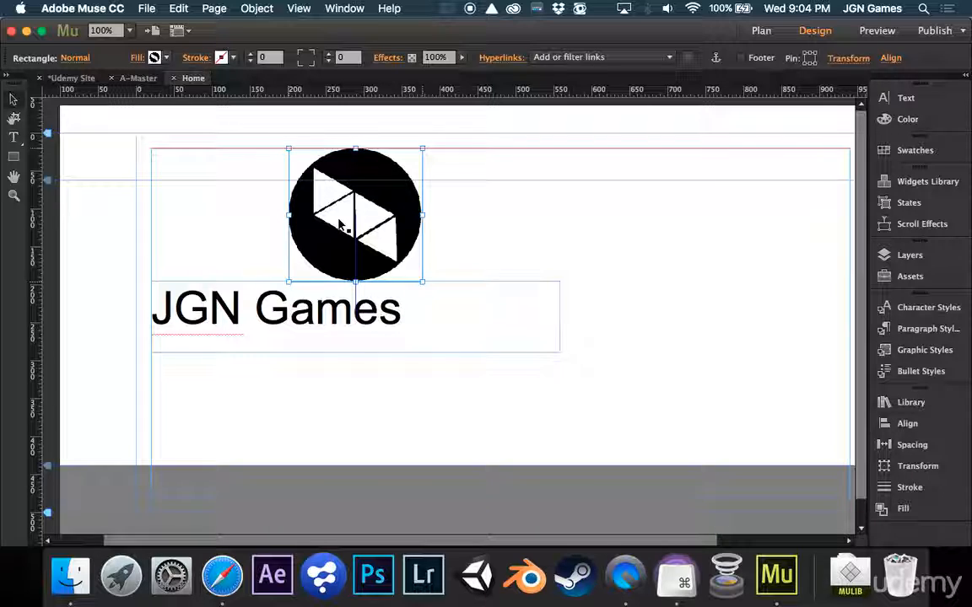
click(554, 183)
click(568, 57)
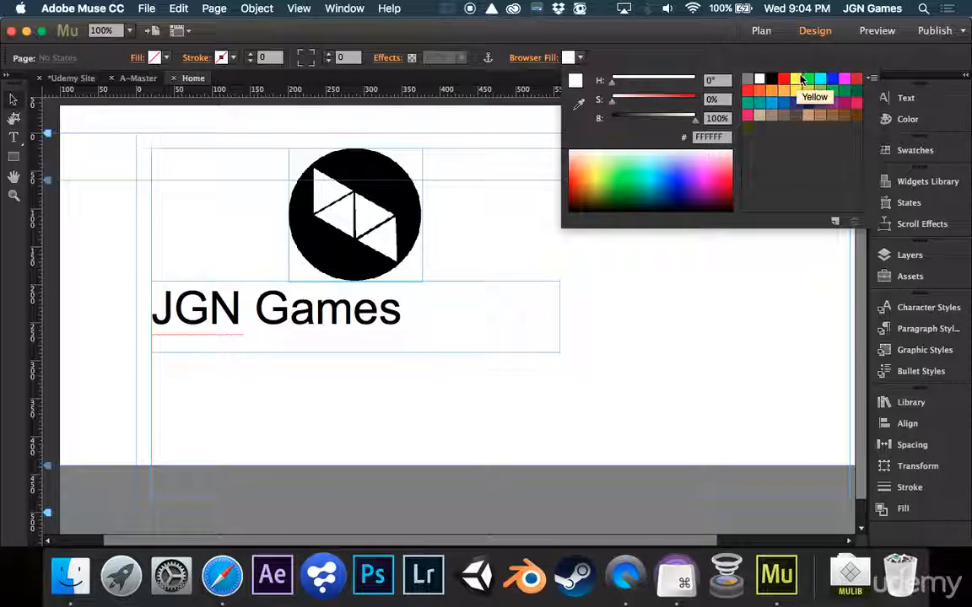
click(770, 78)
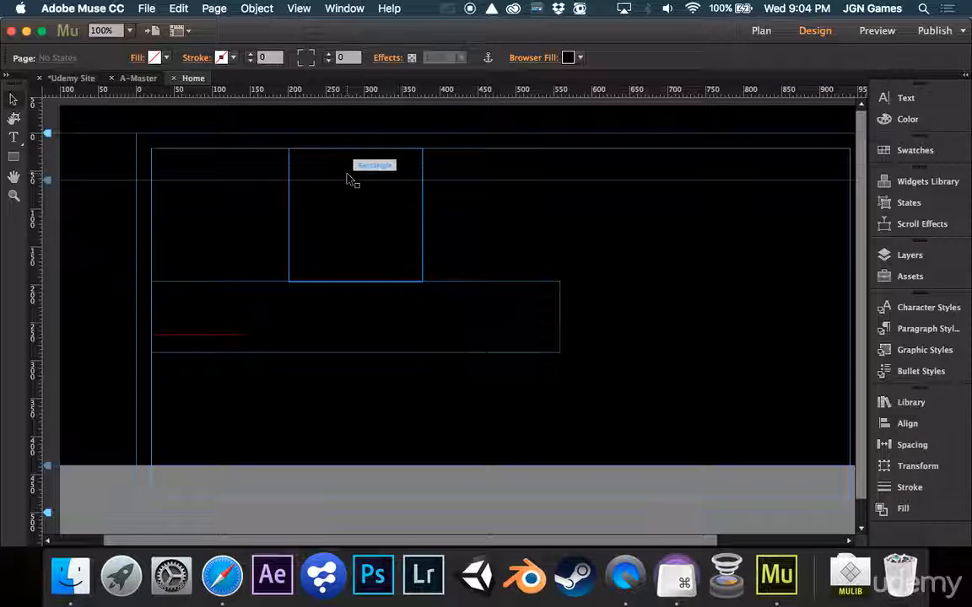
Step: Replace the fill image of the logo square with logo-white.png from the Website Stuff folder
click(348, 179)
click(155, 58)
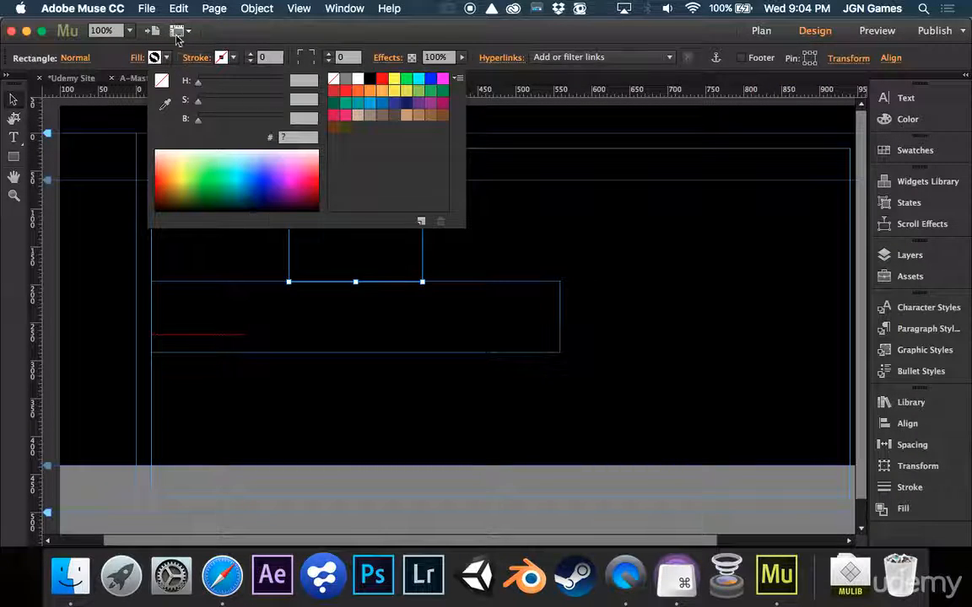
click(137, 58)
click(137, 58)
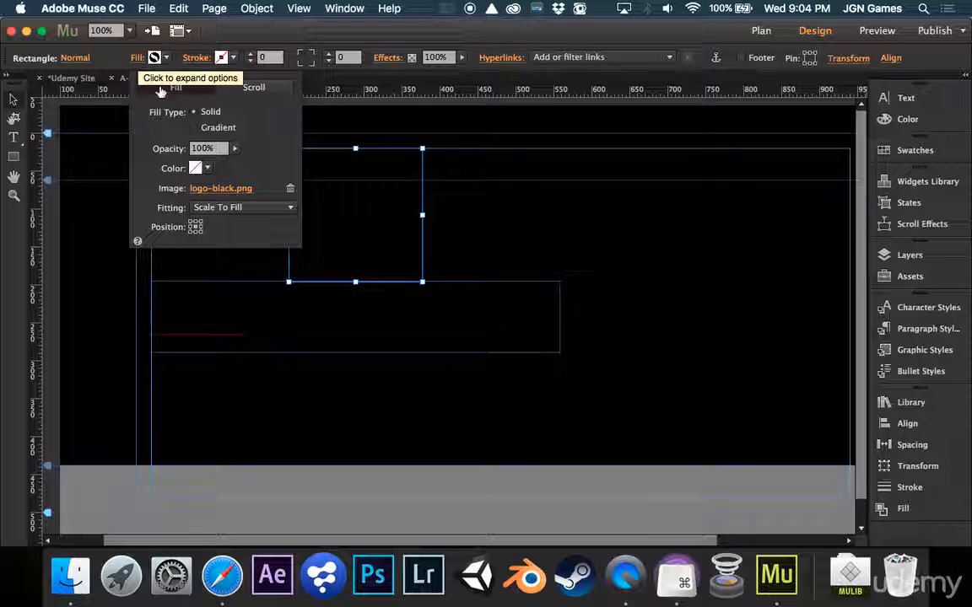
click(215, 189)
click(409, 133)
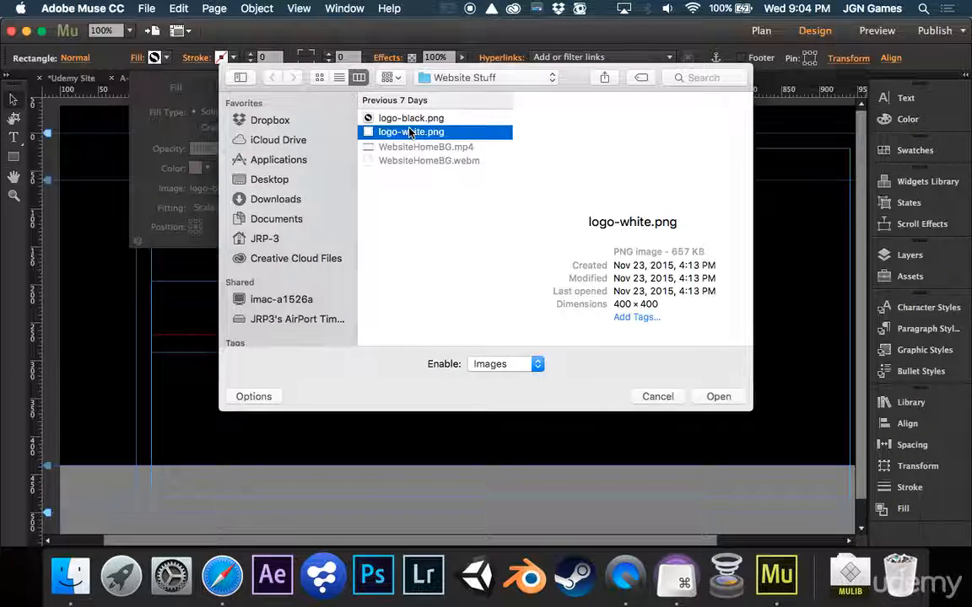
click(719, 397)
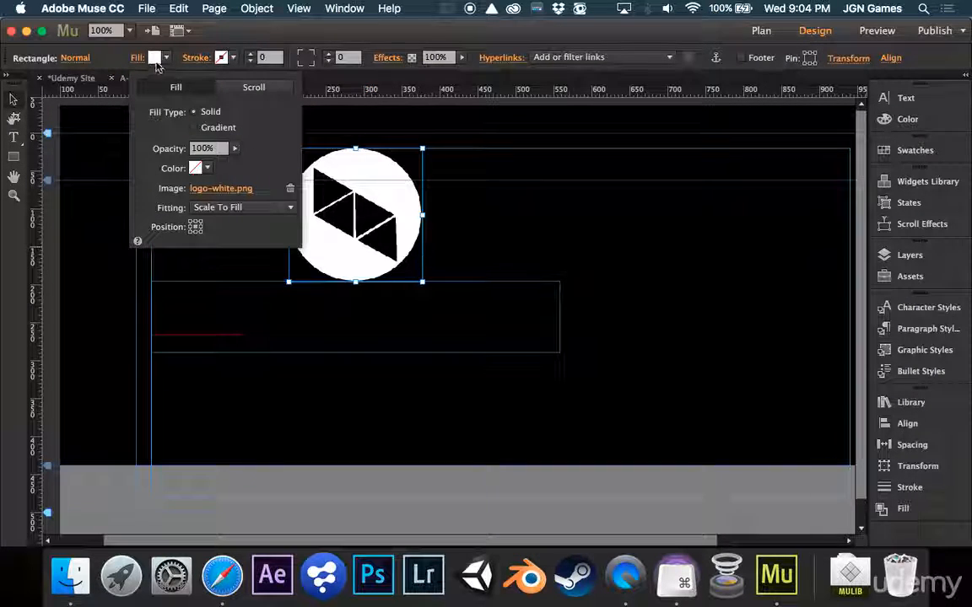
Step: Try a white fill on the JGN Games text frame and restore it to None
click(288, 305)
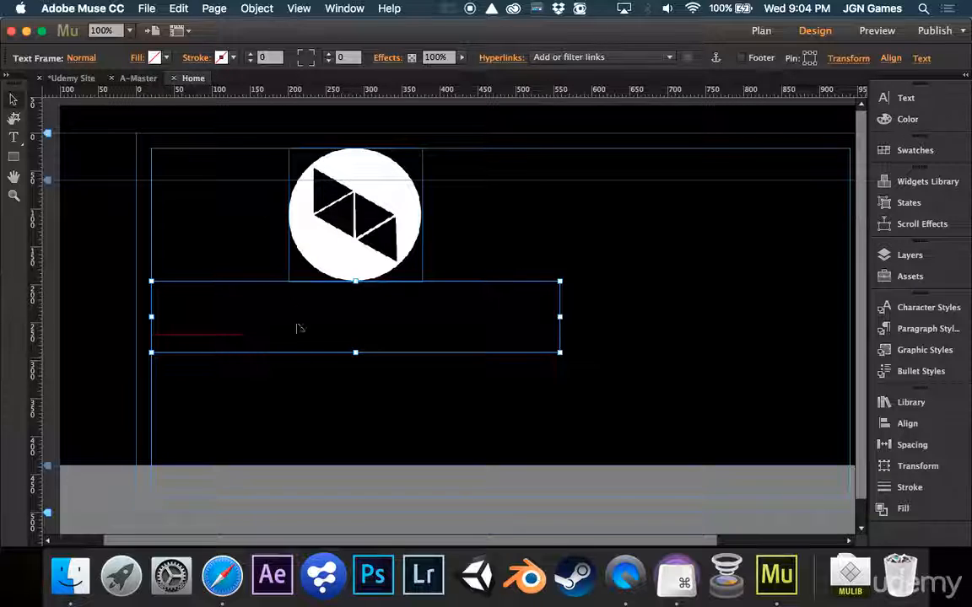
click(154, 58)
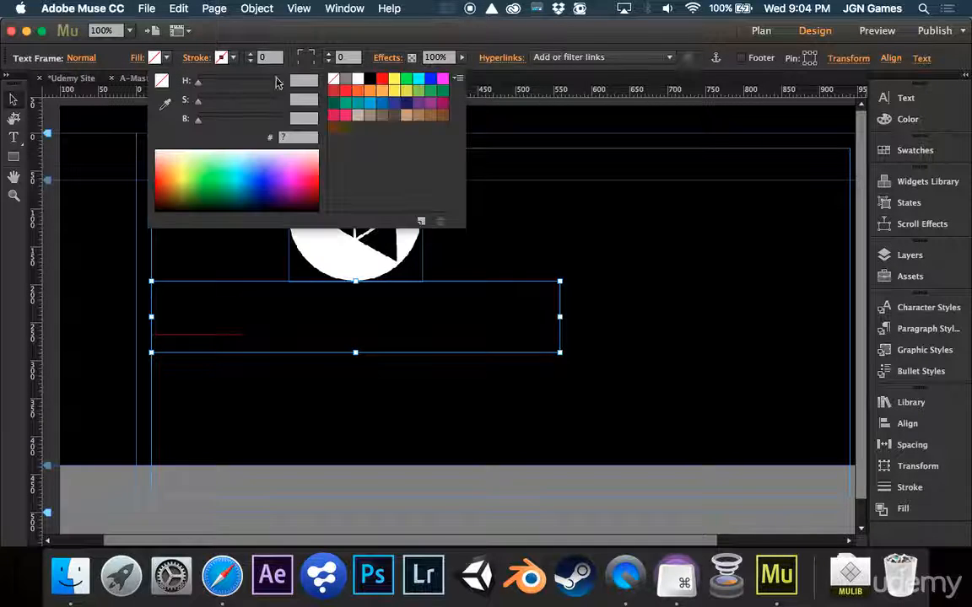
click(357, 79)
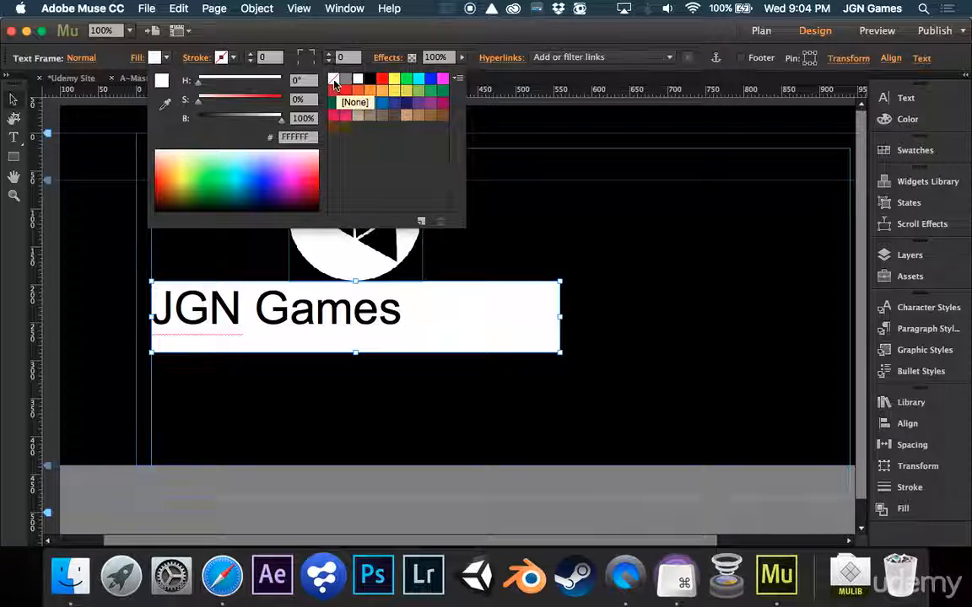
click(334, 81)
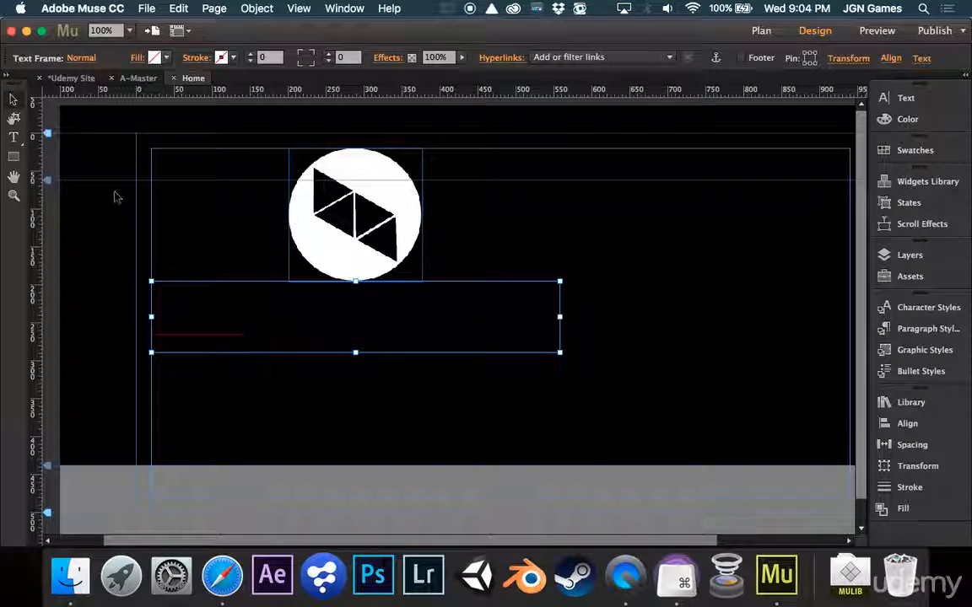
Step: Change the color of the whole JGN Games title text to white
click(14, 137)
double_click(300, 300)
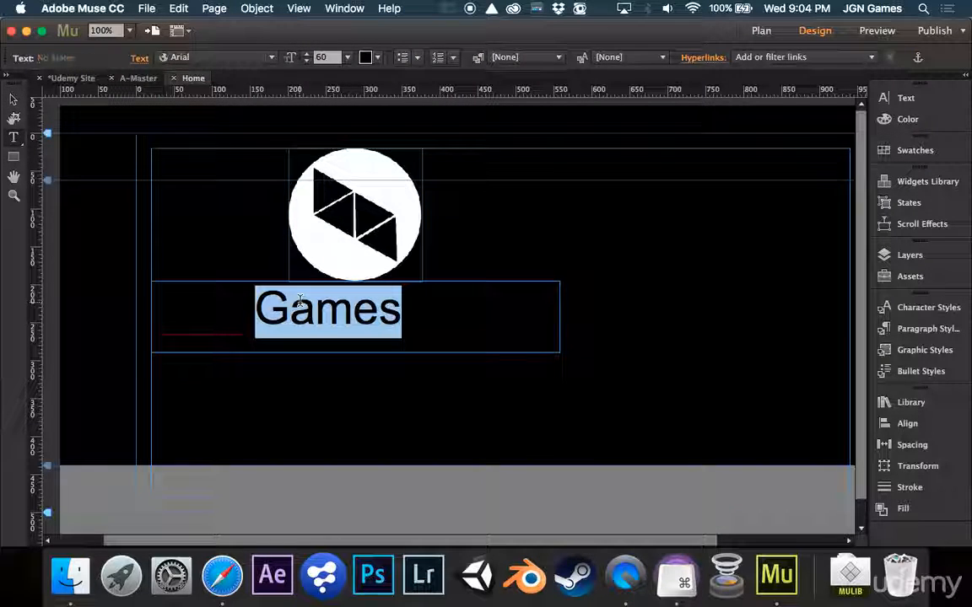
click(300, 300)
click(393, 291)
drag(393, 291, 77, 269)
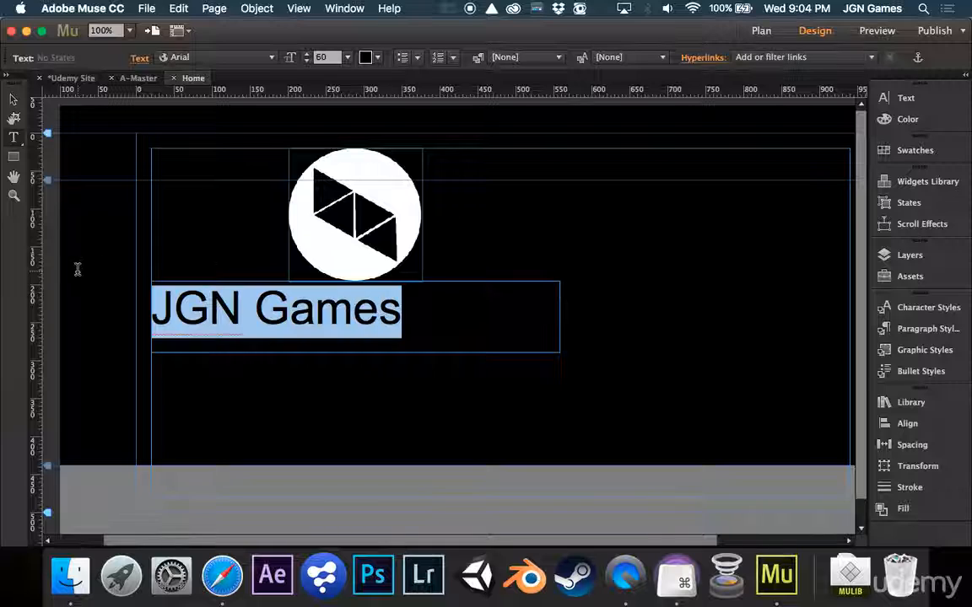
click(371, 57)
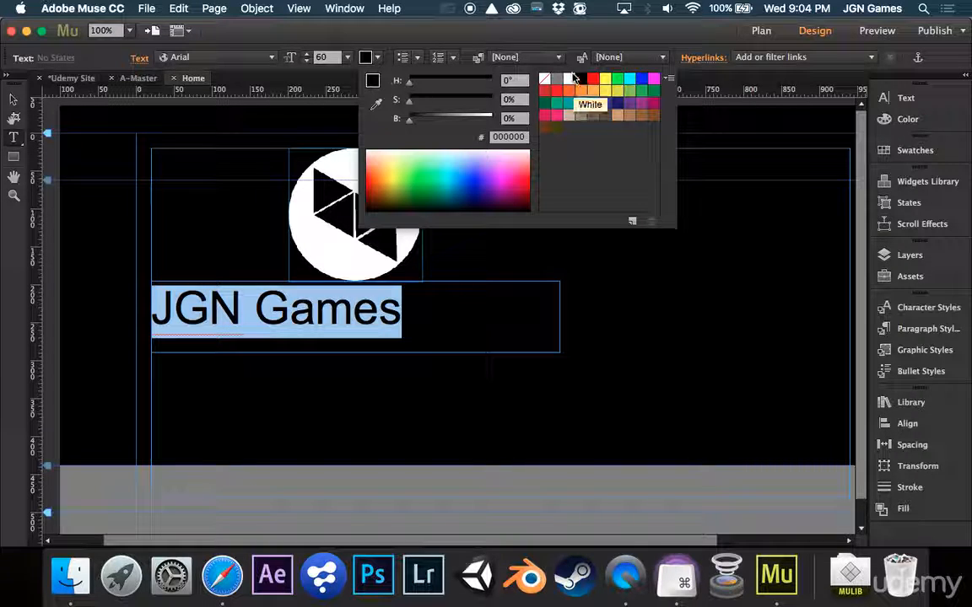
click(573, 78)
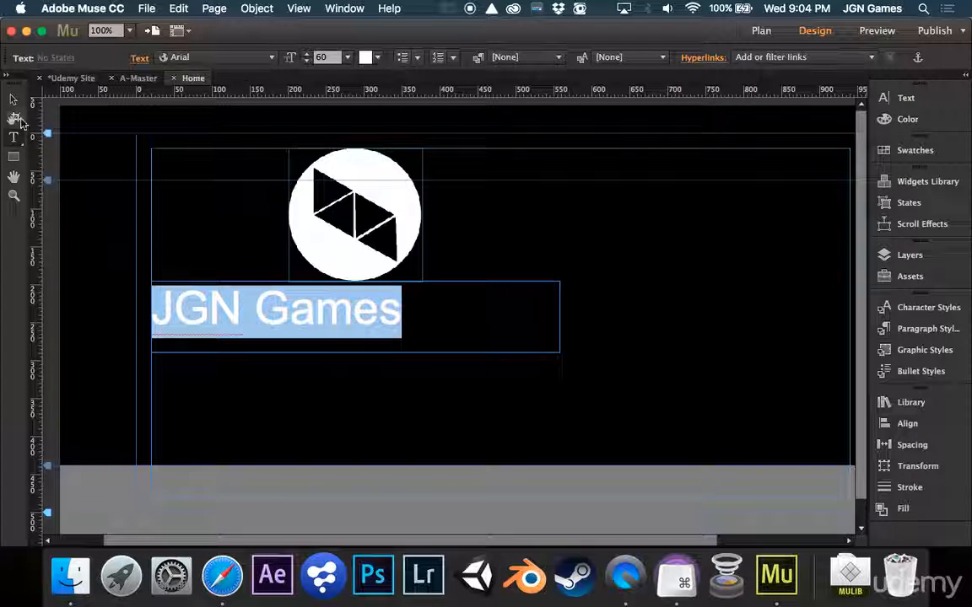
click(13, 100)
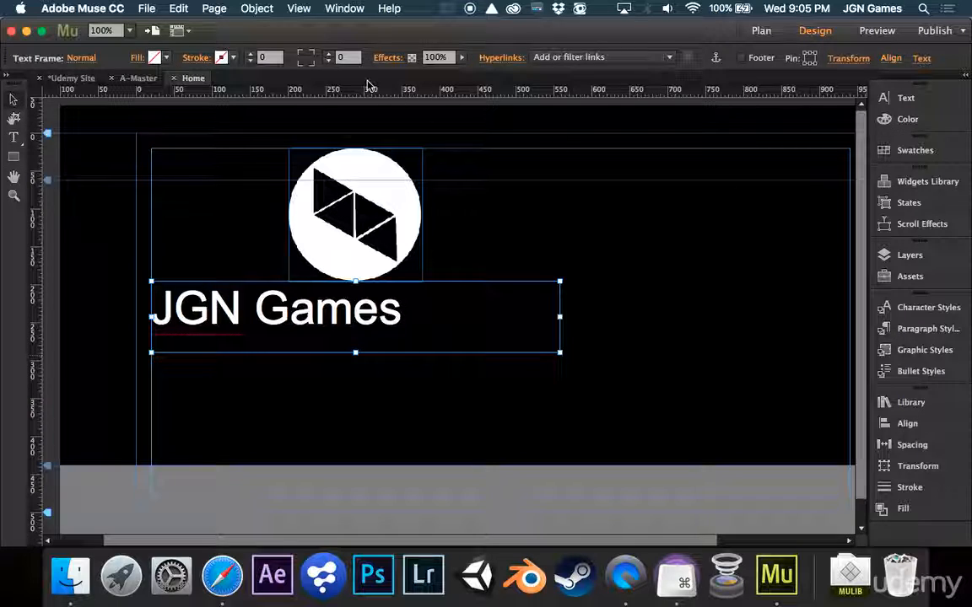
Step: Set the font of the whole JGN Games title to the system font Helvetica Neue UltraLight
click(12, 141)
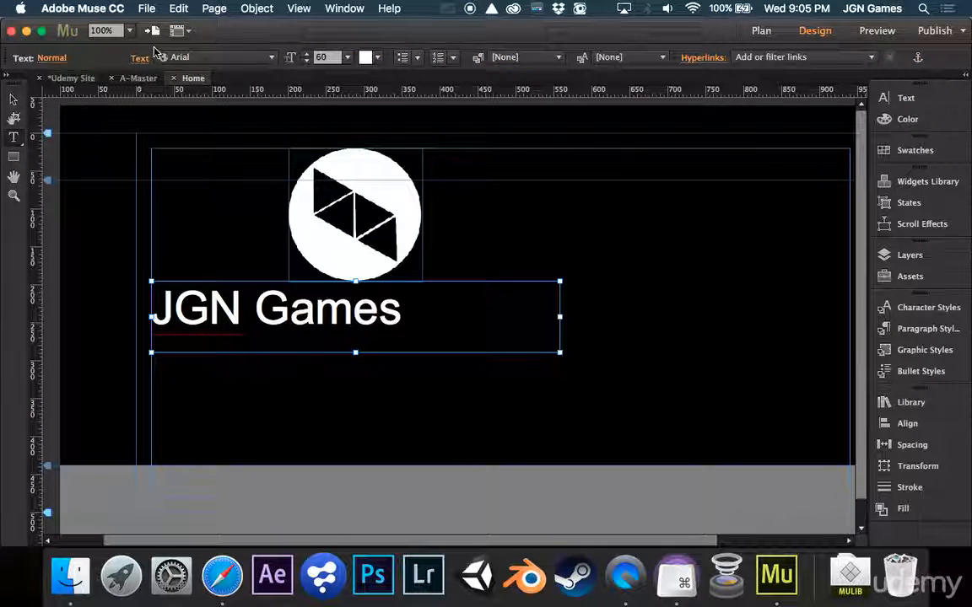
drag(404, 310, 65, 300)
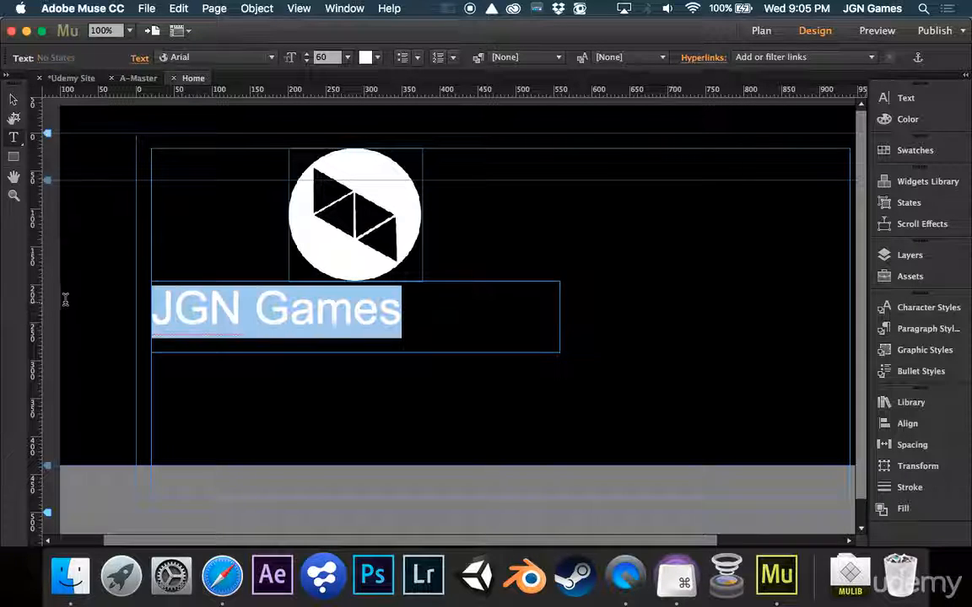
click(272, 58)
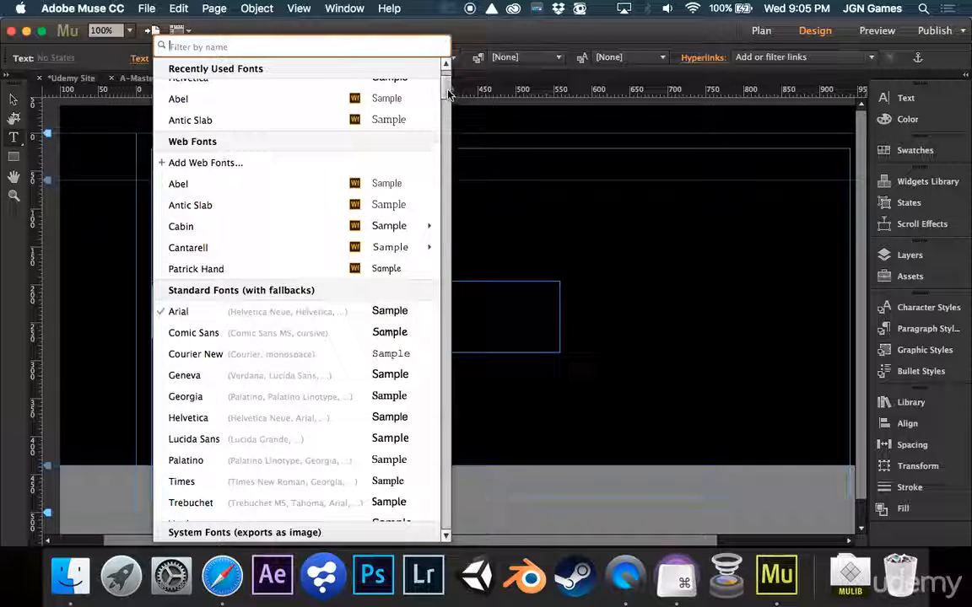
drag(448, 93, 446, 327)
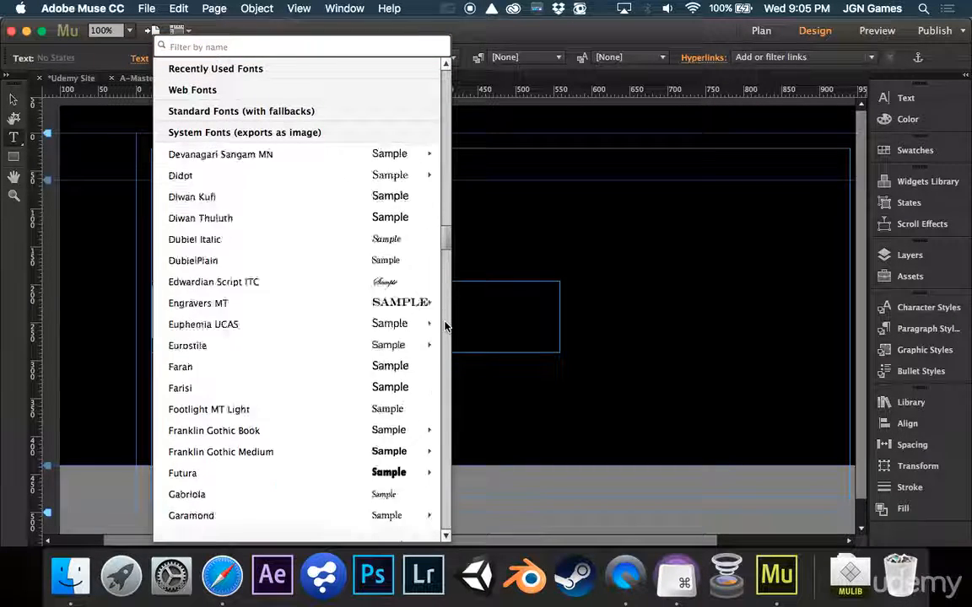
scroll(446, 327, down, 3)
scroll(371, 389, down, 15)
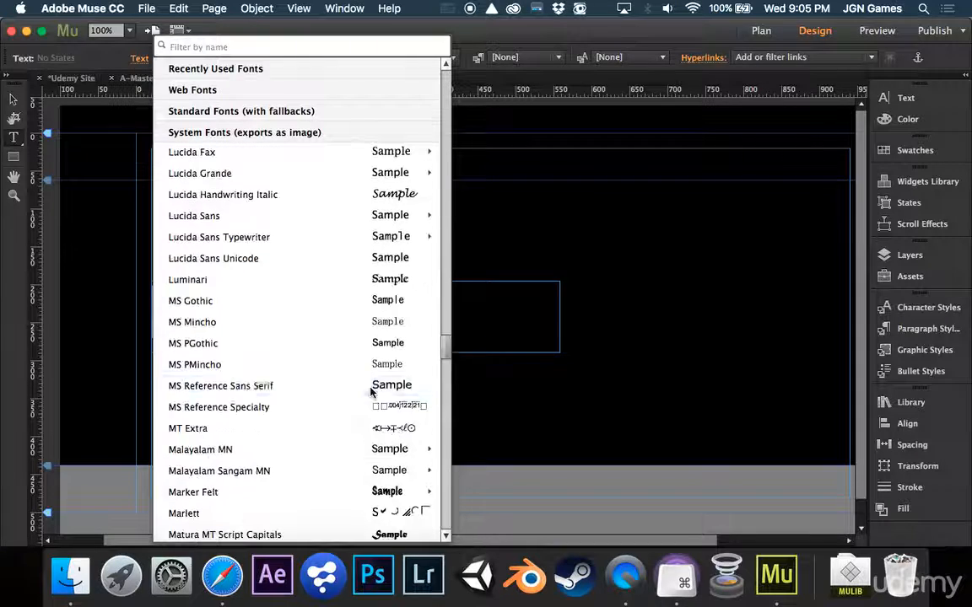
scroll(371, 390, up, 12)
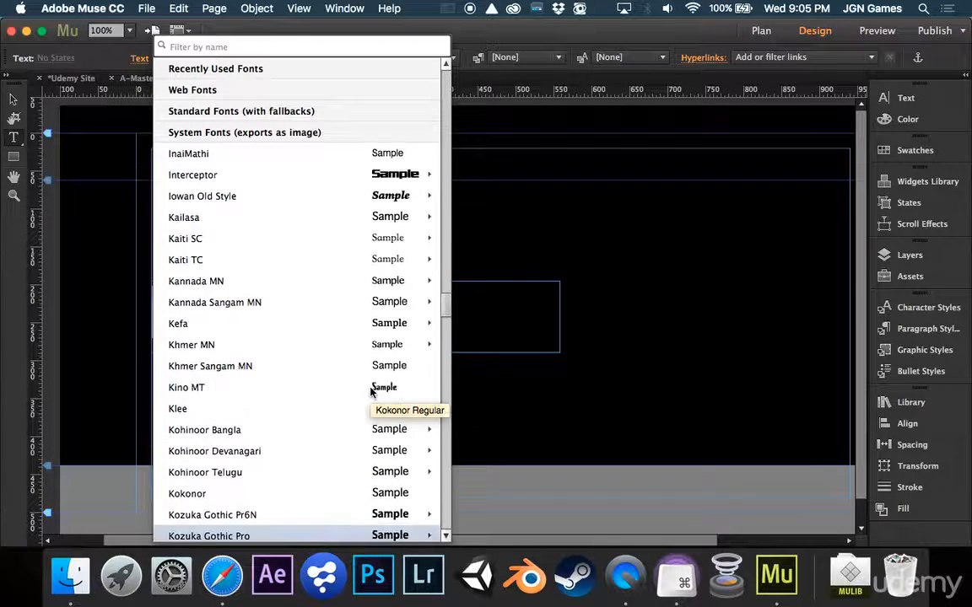
scroll(372, 390, up, 5)
scroll(341, 228, up, 10)
scroll(341, 231, down, 1)
mouse_move(341, 231)
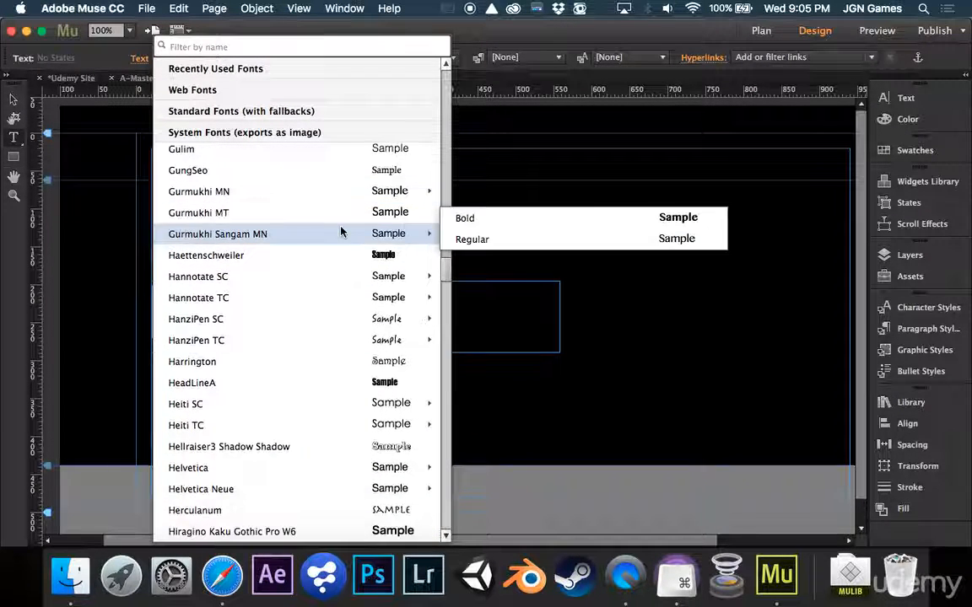
mouse_move(348, 491)
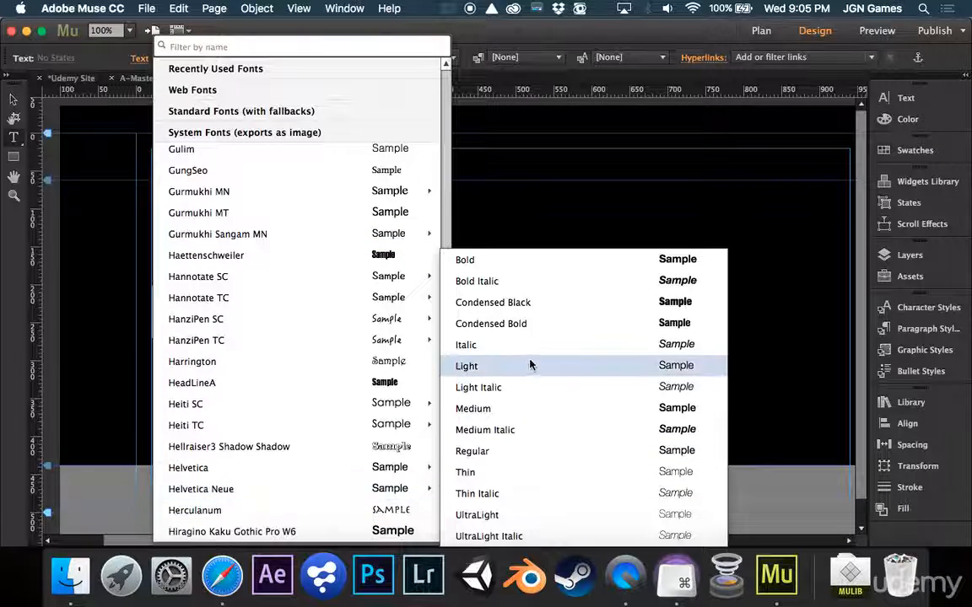
click(501, 517)
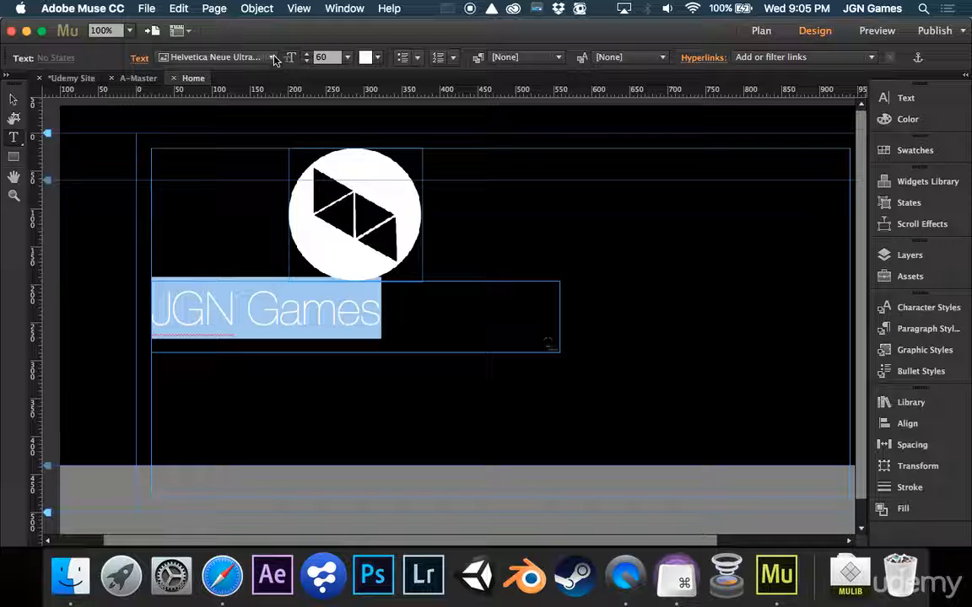
Step: Center-align the JGN Games title within its text frame
click(904, 98)
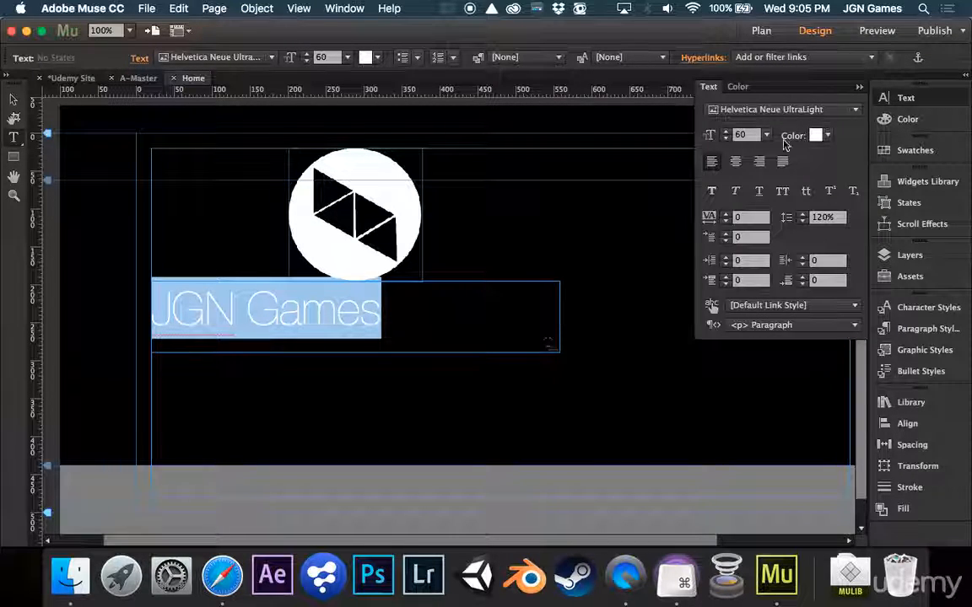
click(734, 161)
click(944, 104)
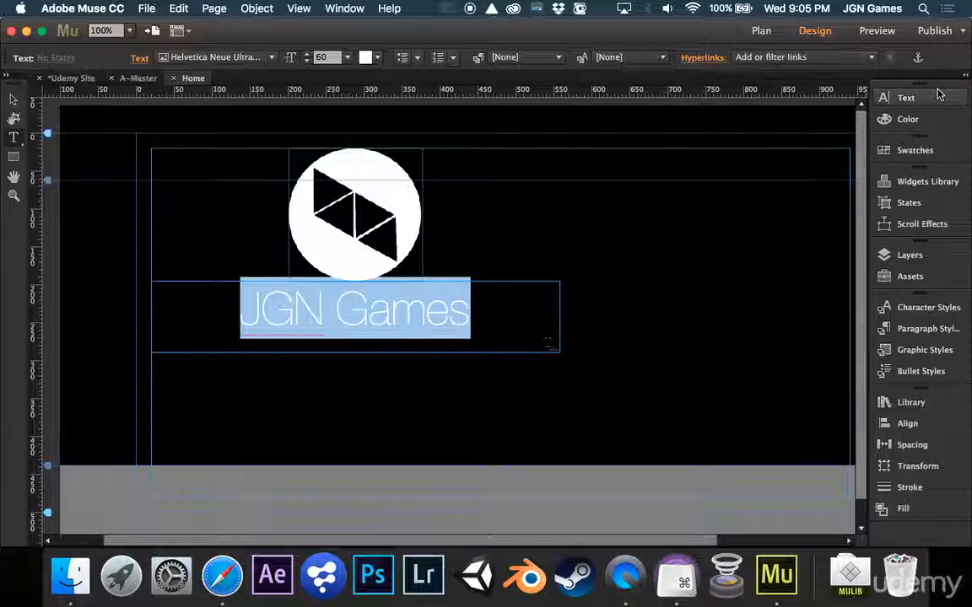
Step: Shrink the text frame's height and width to fit closely around JGN Games, and nudge it slightly down from the logo
click(13, 99)
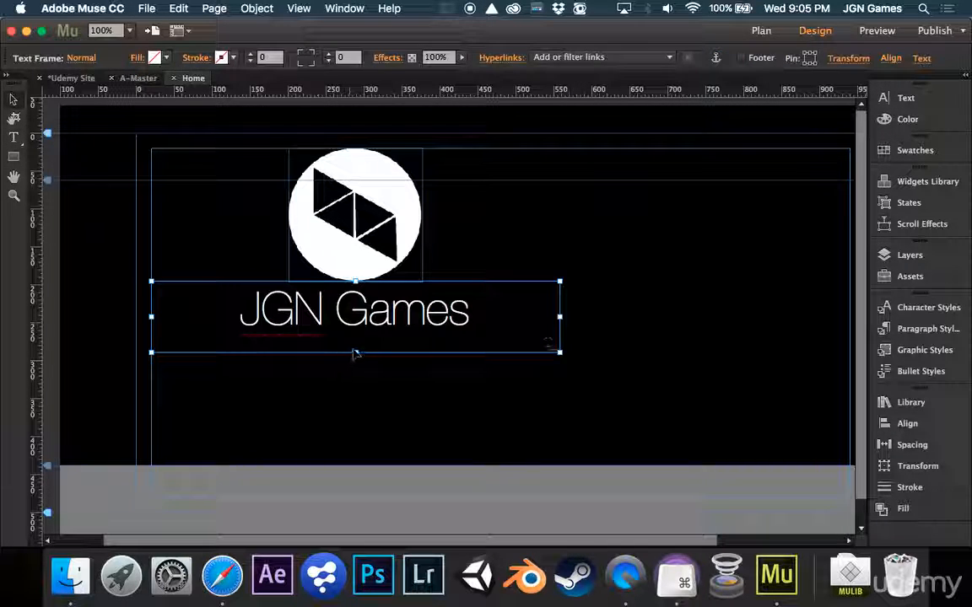
drag(354, 353, 355, 336)
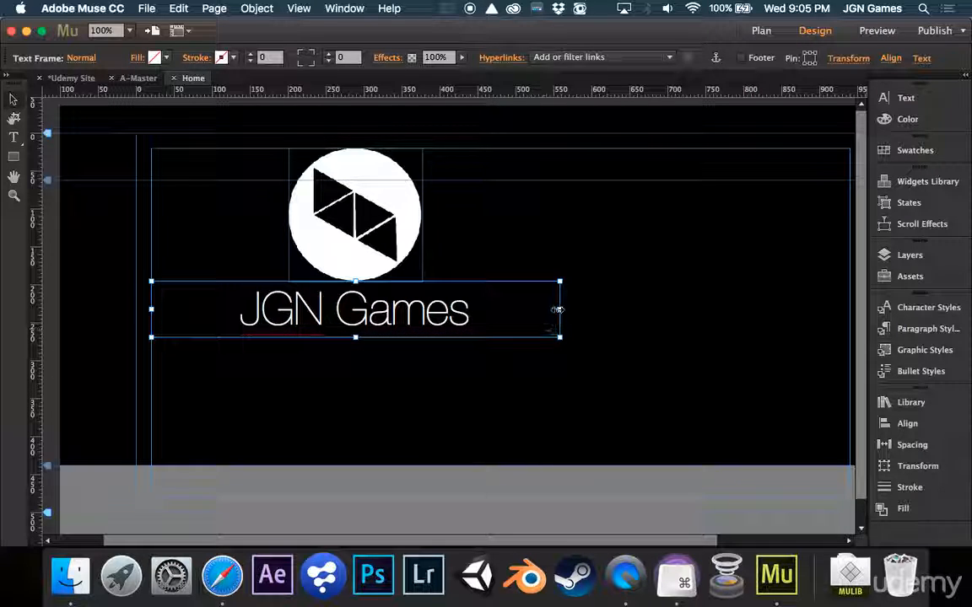
drag(556, 310, 415, 315)
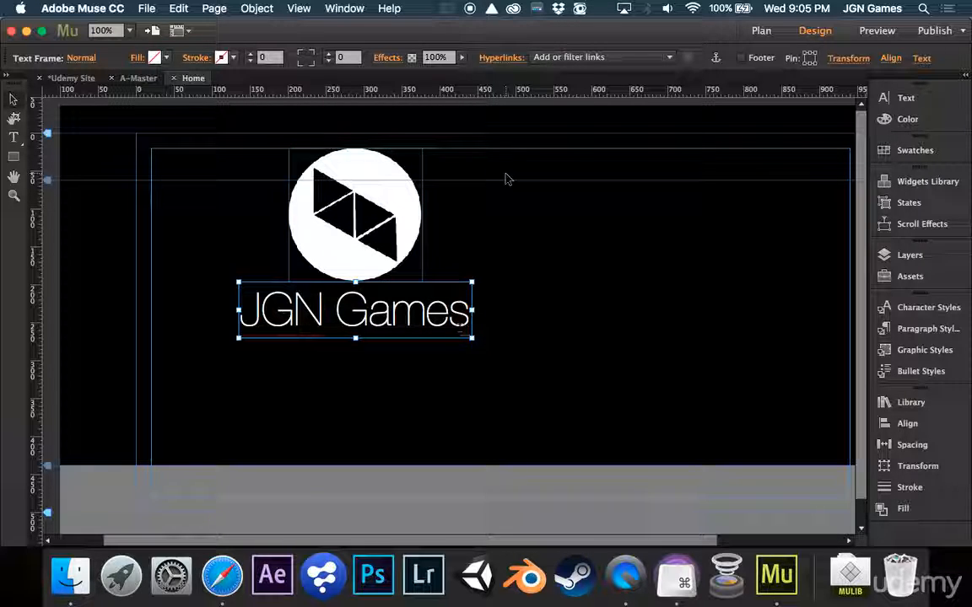
key(Down)
key(Down)
key(Down)
key(Down)
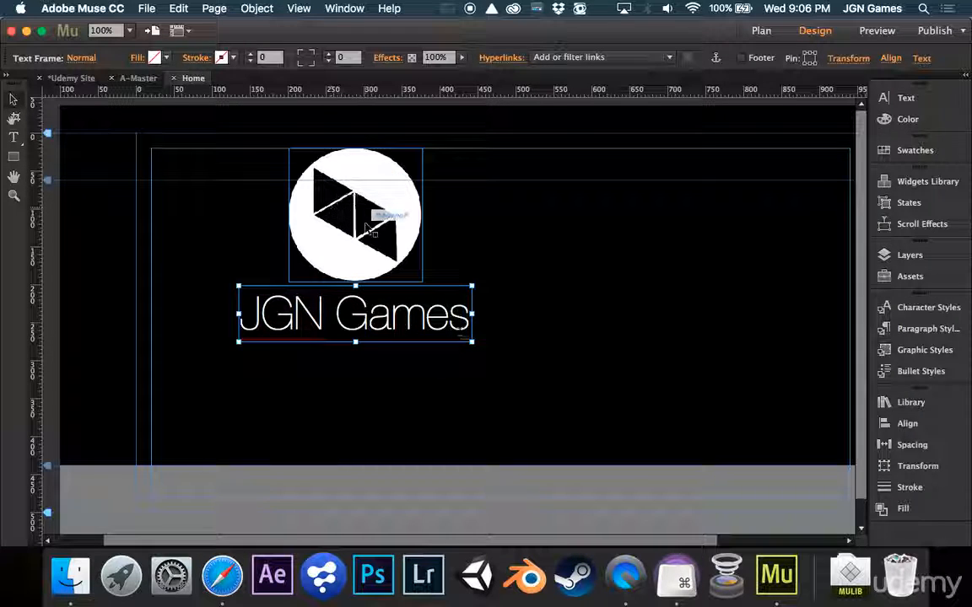
Step: Move the logo and the title together to the page's horizontal center, with the logo's upper edge on the header guide
scroll(367, 227, right, 3)
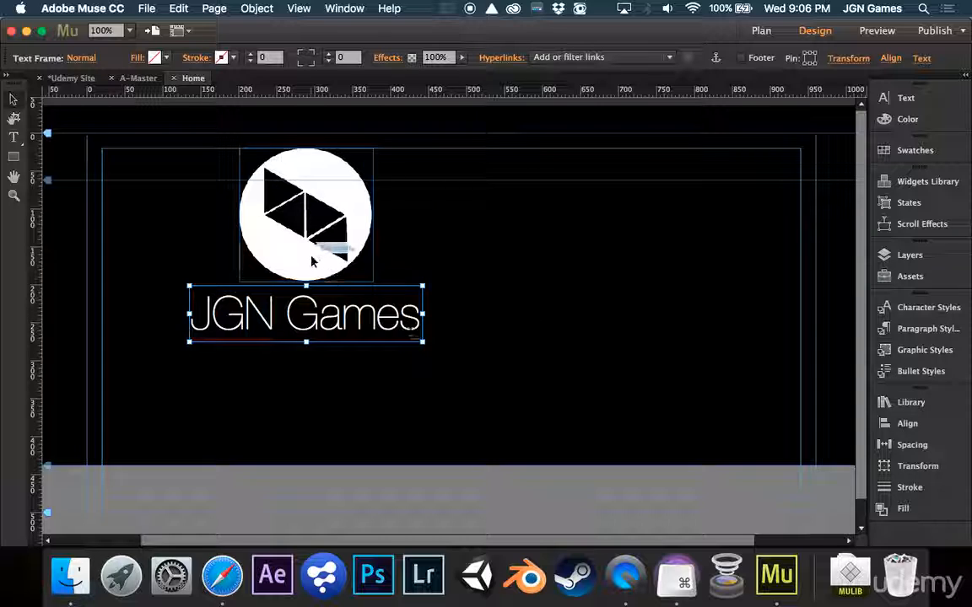
shift+click(311, 261)
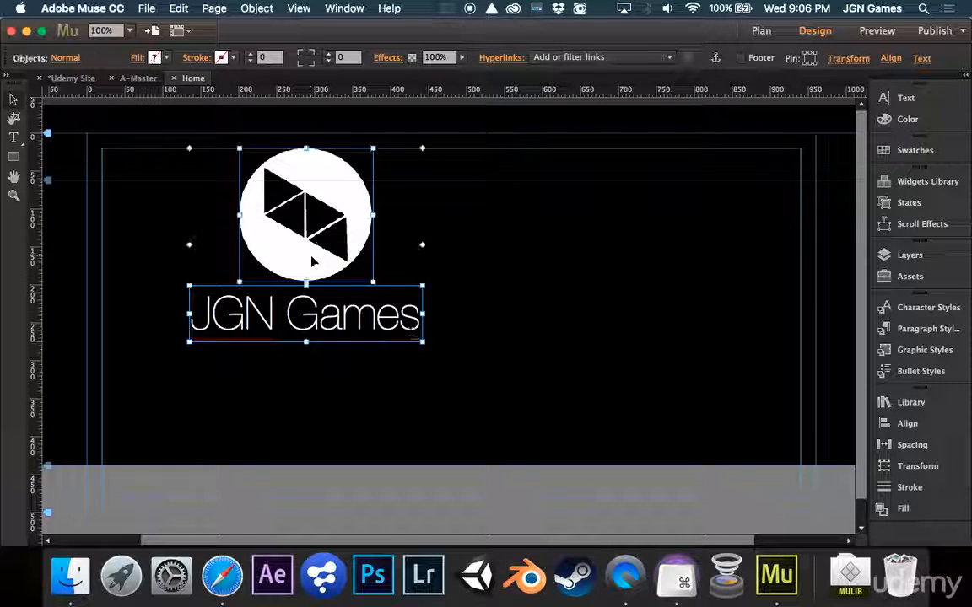
drag(311, 261, 457, 293)
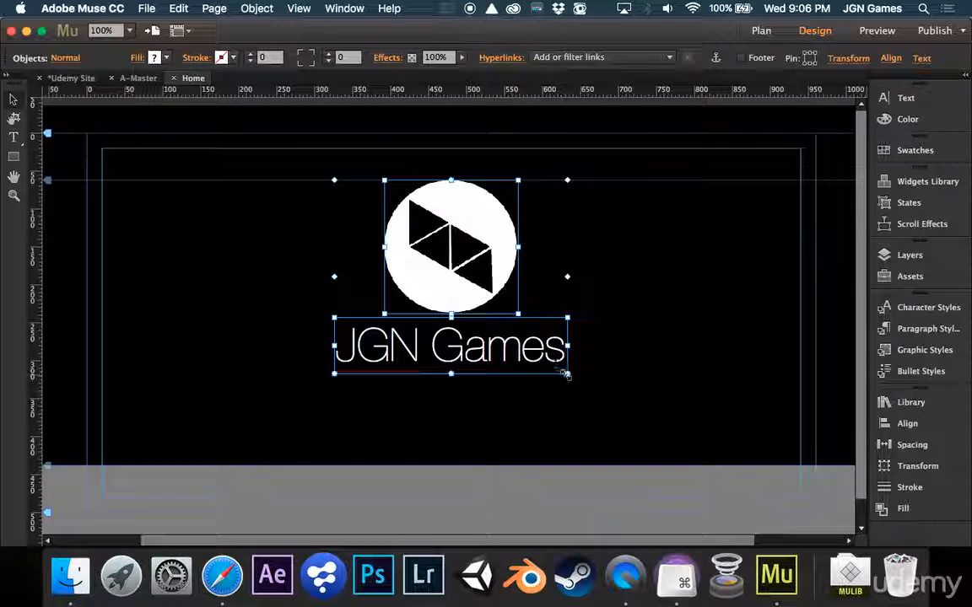
mouse_move(567, 375)
mouse_down()
mouse_move(641, 409)
mouse_move(662, 438)
mouse_move(658, 371)
mouse_move(628, 413)
mouse_move(567, 374)
mouse_up()
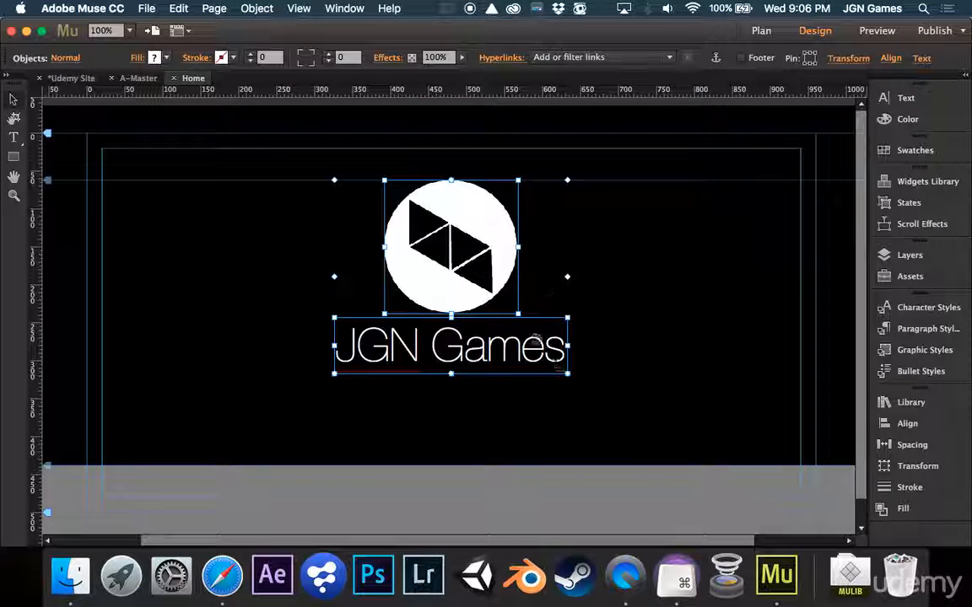
Step: Select the whole text of the JGN Games title with the Text tool
click(14, 137)
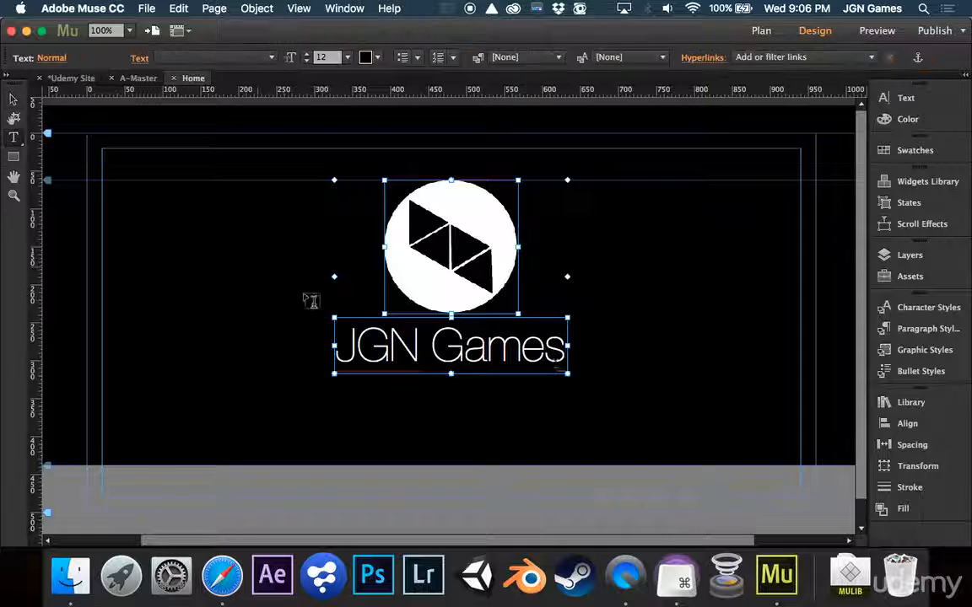
double_click(557, 354)
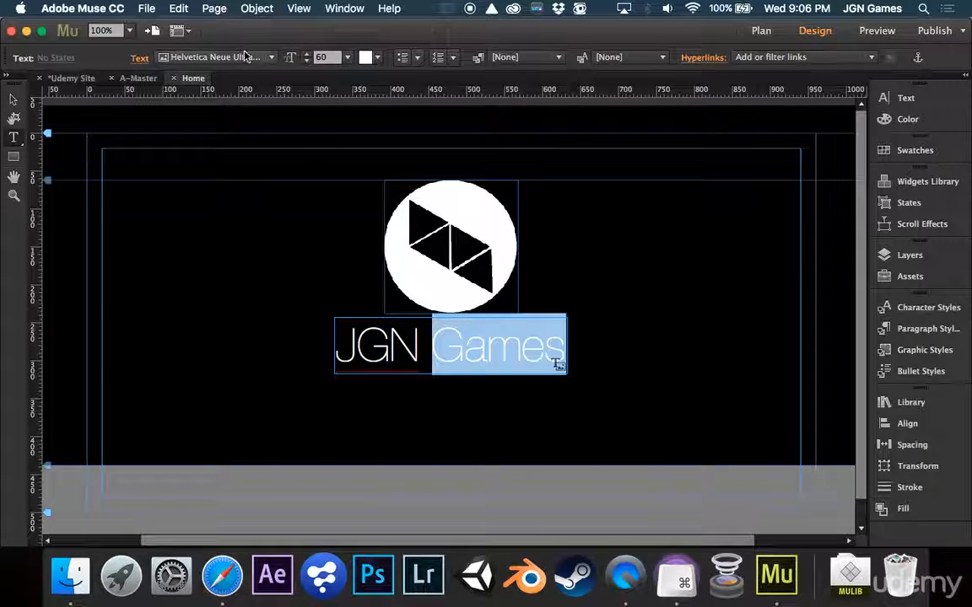
double_click(451, 345)
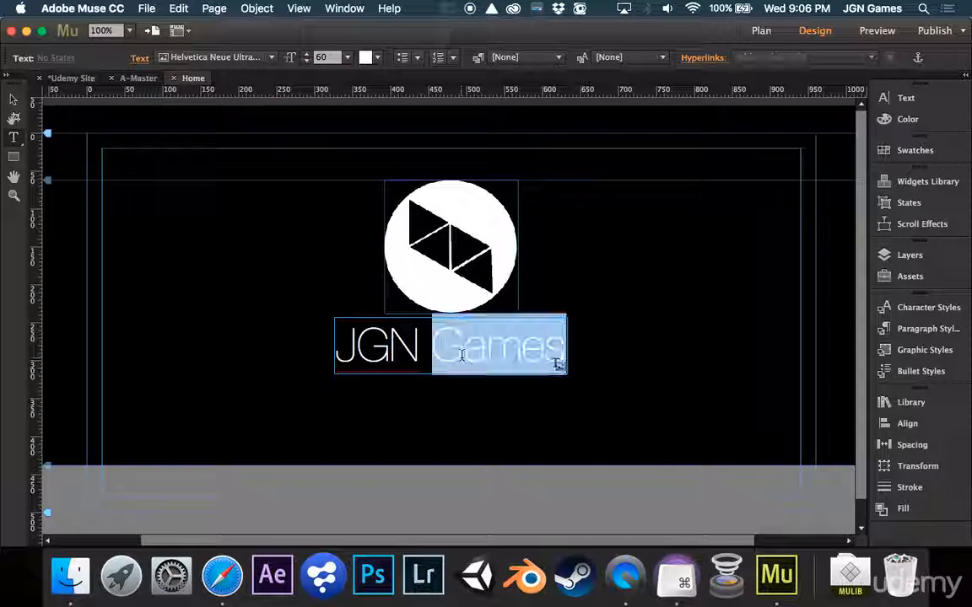
click(462, 355)
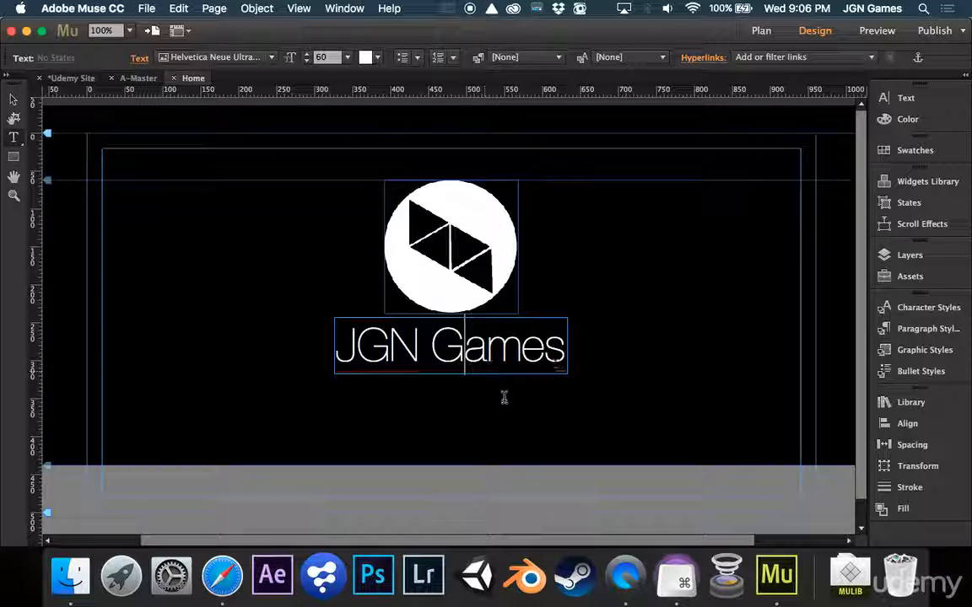
click(14, 99)
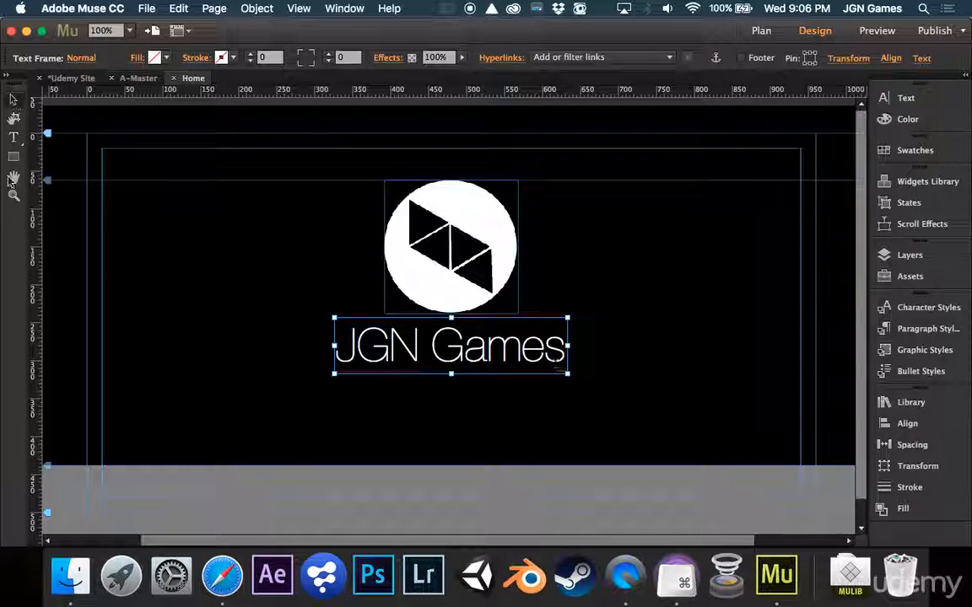
click(13, 136)
triple_click(440, 353)
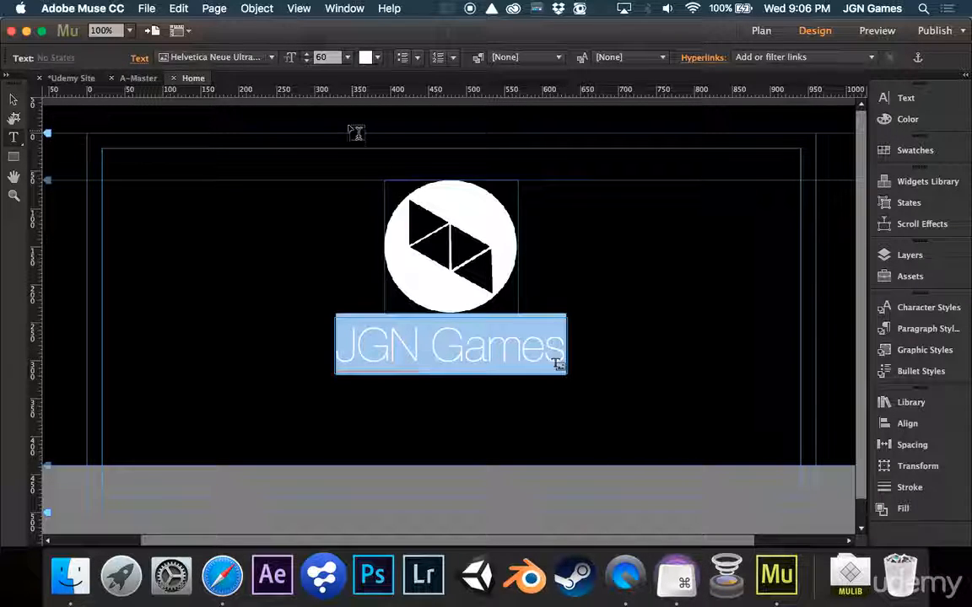
Step: Preview the Home page, test whether the Helvetica Neue UltraLight title can be dragged as an image, and return to the design view
click(882, 31)
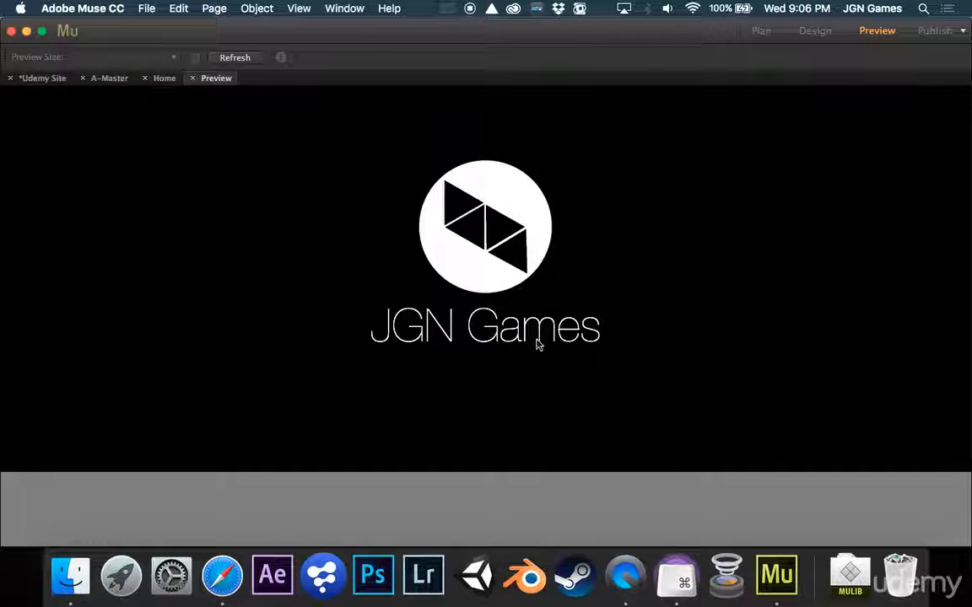
drag(538, 344, 511, 317)
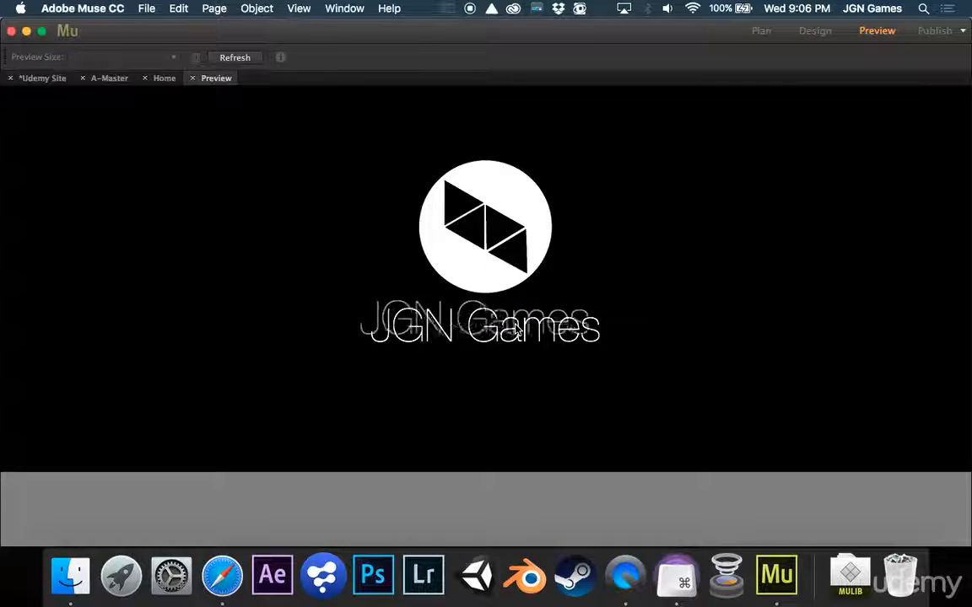
click(816, 32)
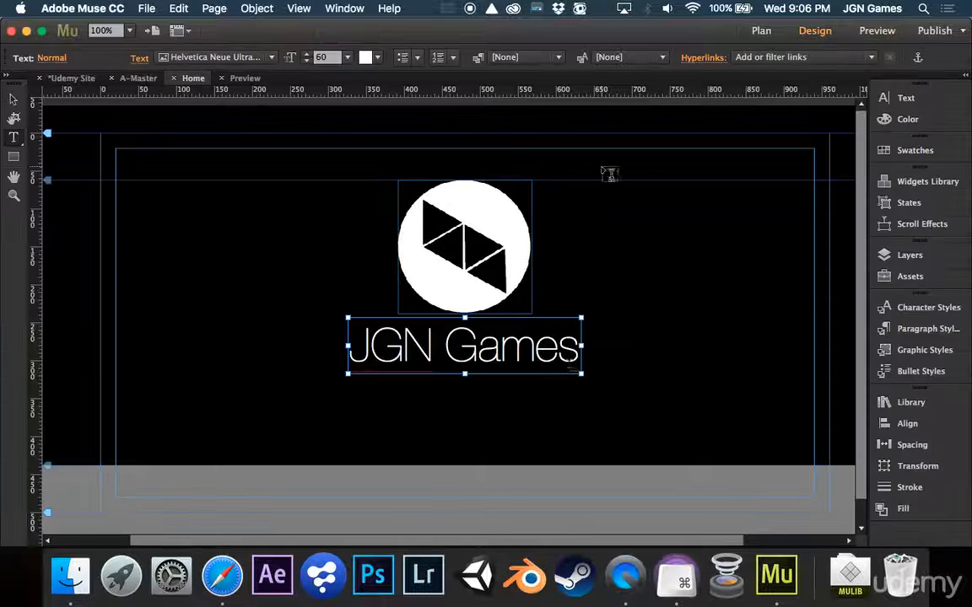
Step: Set the font of the JGN Games title to the web font Abel
click(273, 61)
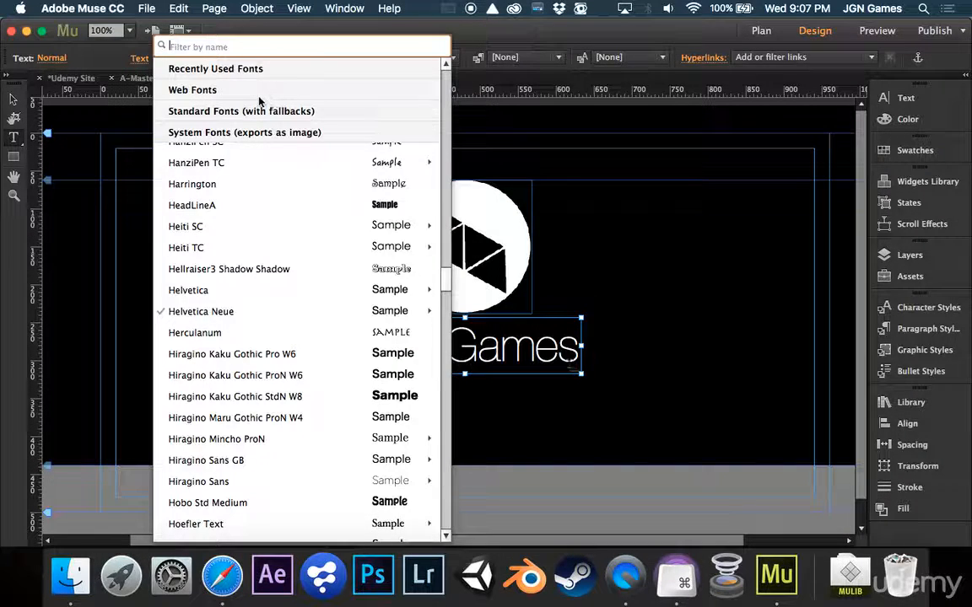
scroll(259, 101, up, 20)
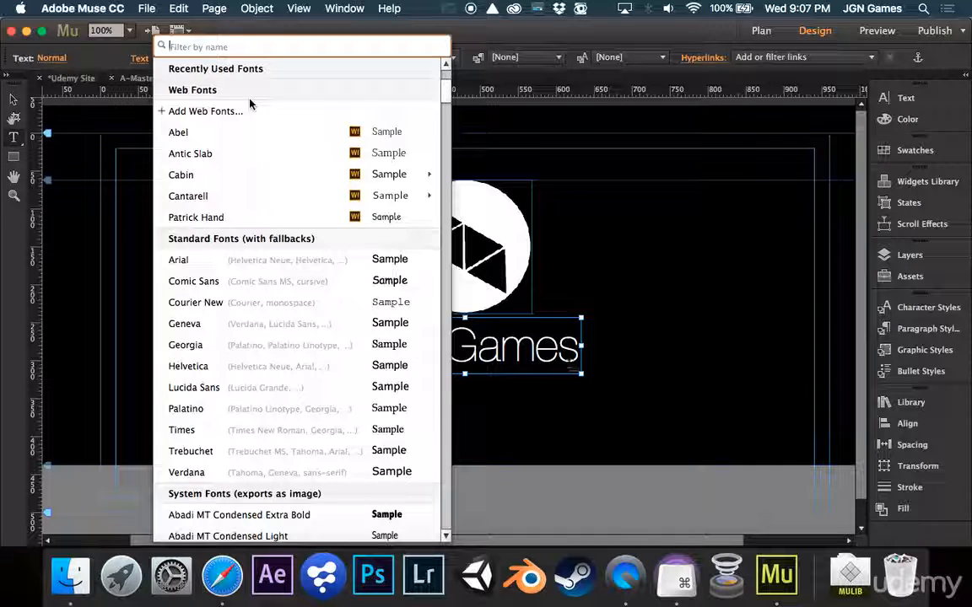
click(243, 131)
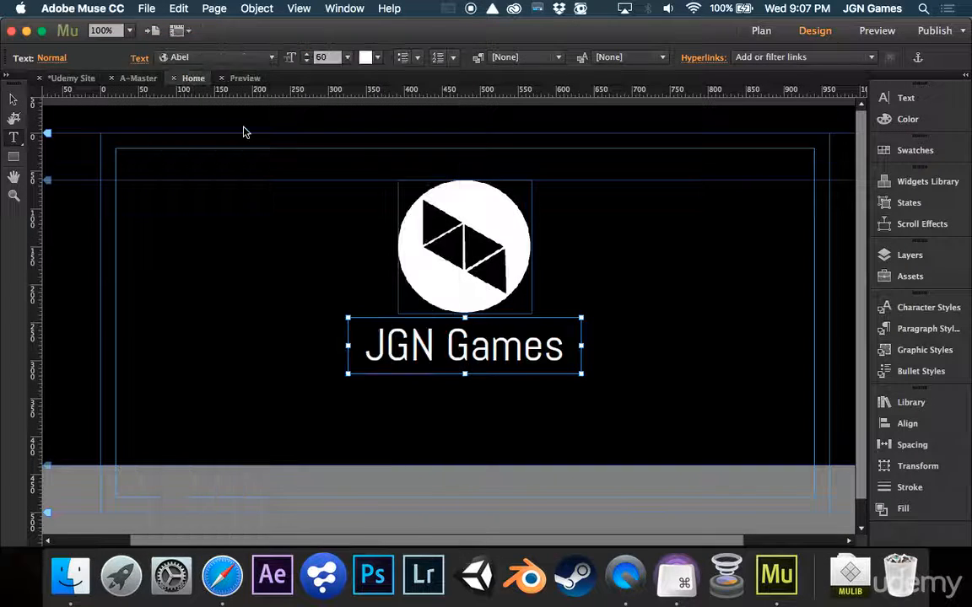
Step: Preview the Home page with the Abel title and test whether the title behaves as text or an image
click(876, 30)
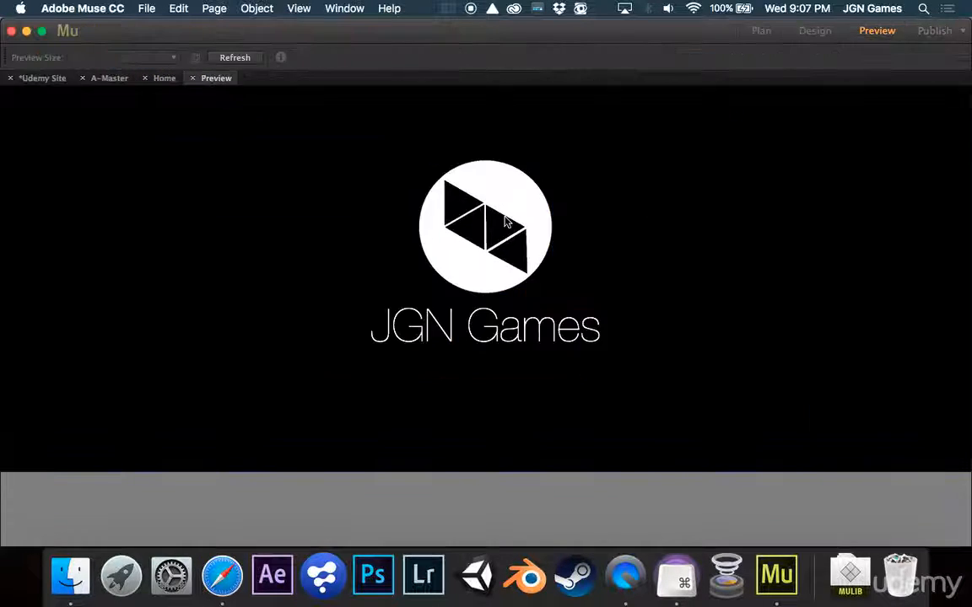
drag(545, 322, 667, 326)
click(566, 297)
click(610, 326)
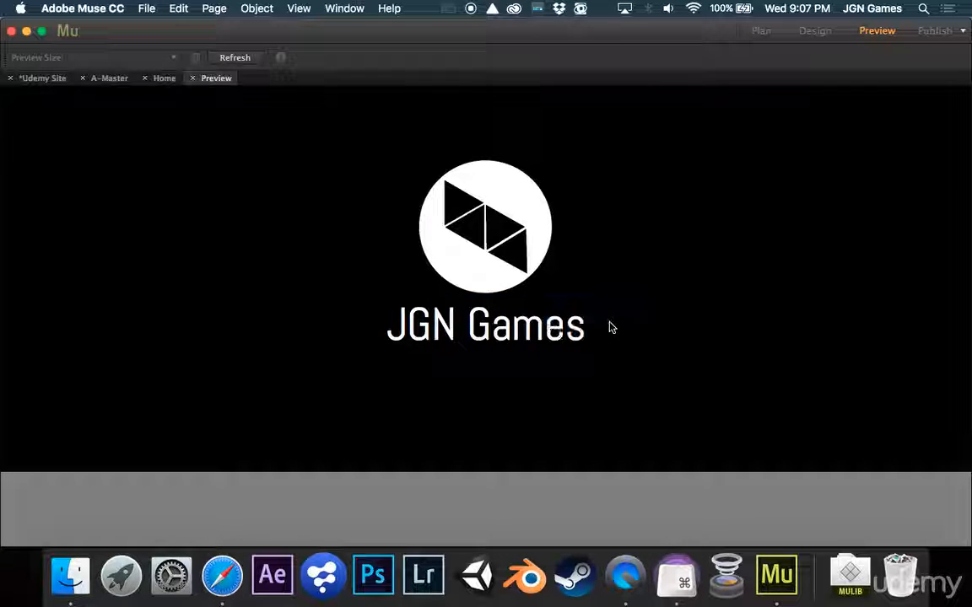
Step: Return to the page design and set the JGN Games title's font to Helvetica Neue UltraLight
click(814, 32)
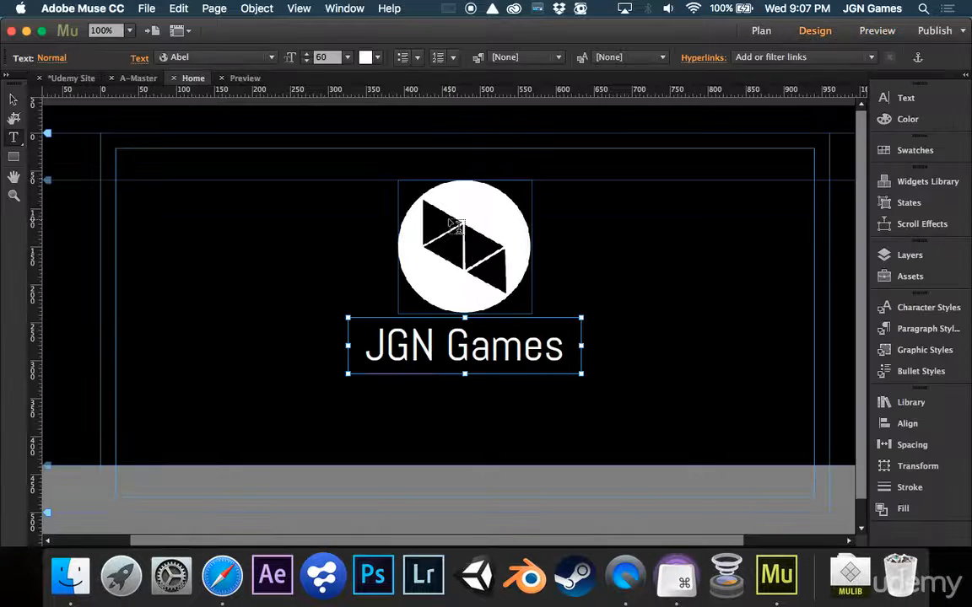
click(226, 61)
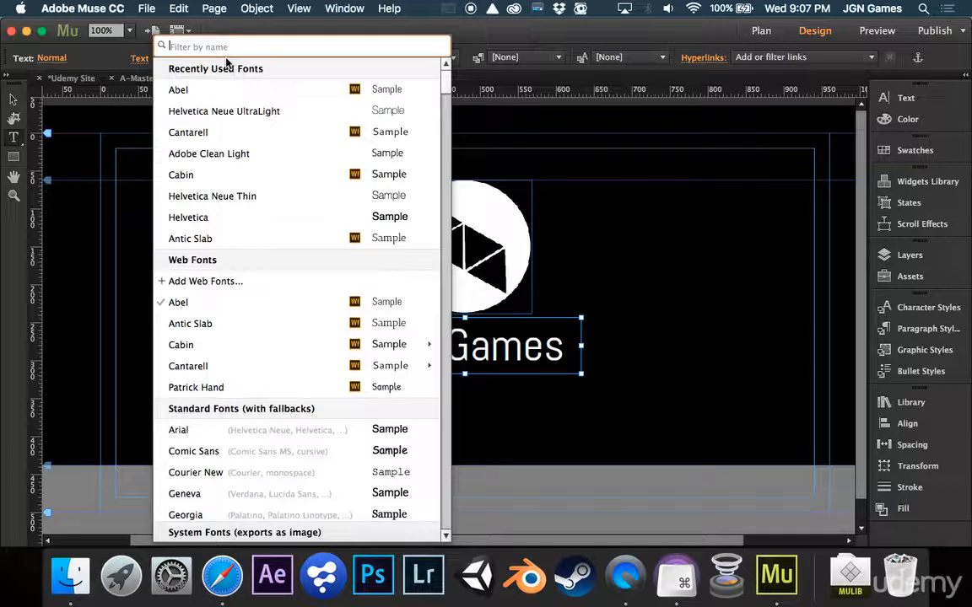
click(270, 111)
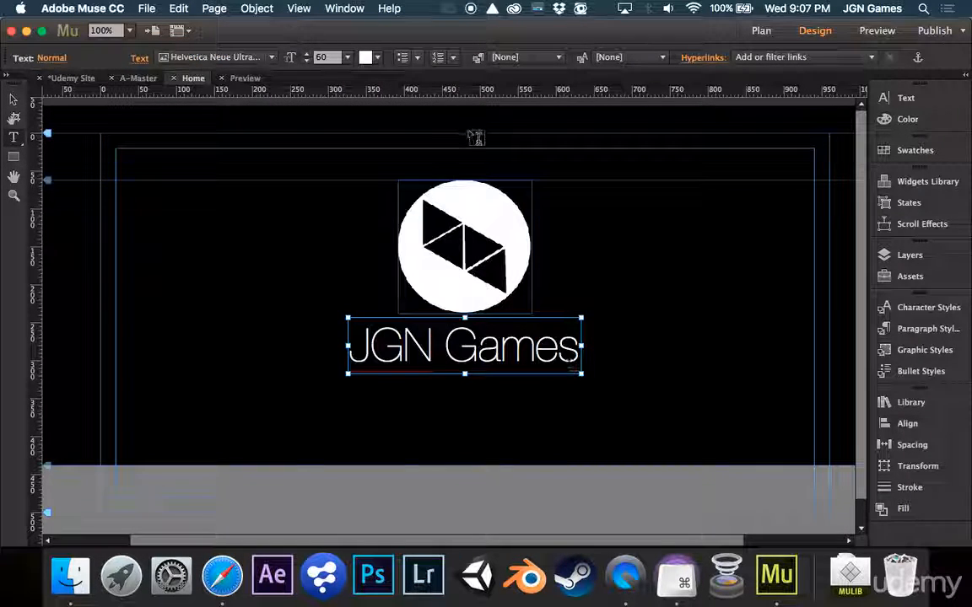